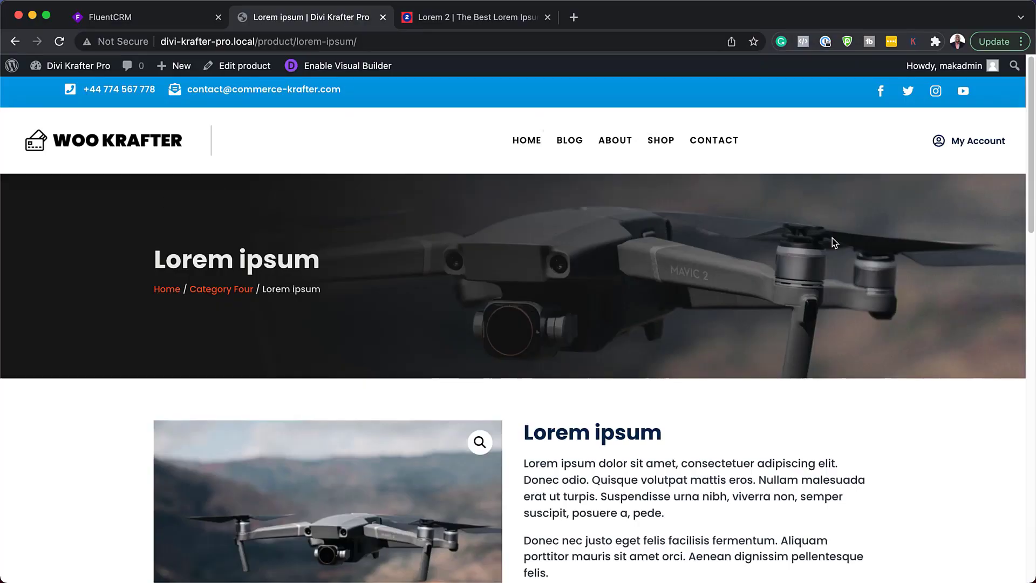
{"action": "scroll", "coordinate": [832, 241], "scroll_direction": "down", "scroll_amount": 1}
{"action": "scroll", "coordinate": [835, 241], "scroll_direction": "down", "scroll_amount": 2}
{"action": "scroll", "coordinate": [835, 242], "scroll_direction": "down", "scroll_amount": 3}
{"action": "scroll", "coordinate": [834, 240], "scroll_direction": "down", "scroll_amount": 2}
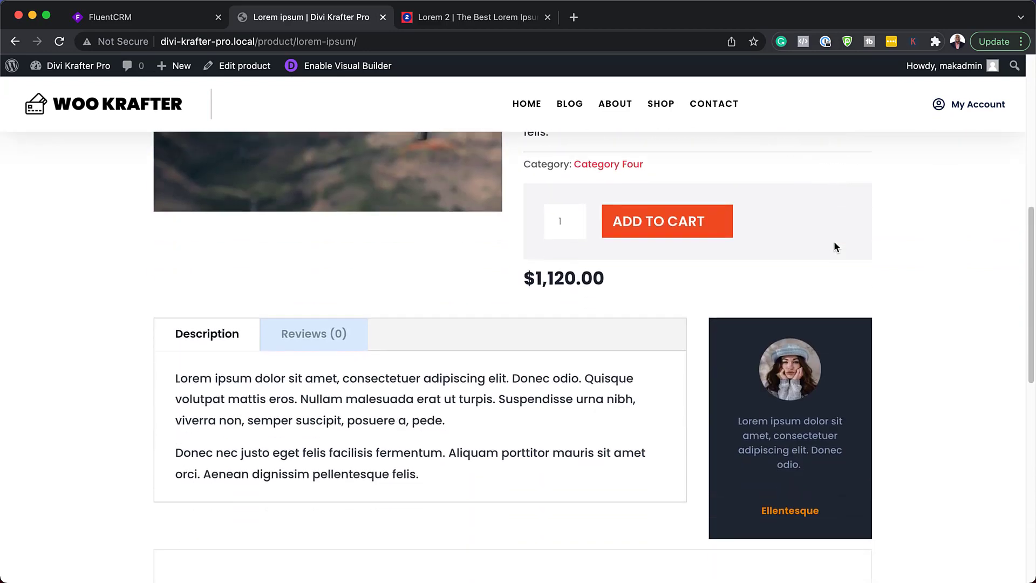
{"action": "scroll", "coordinate": [834, 241], "scroll_direction": "down", "scroll_amount": 5}
{"action": "scroll", "coordinate": [835, 242], "scroll_direction": "down", "scroll_amount": 1}
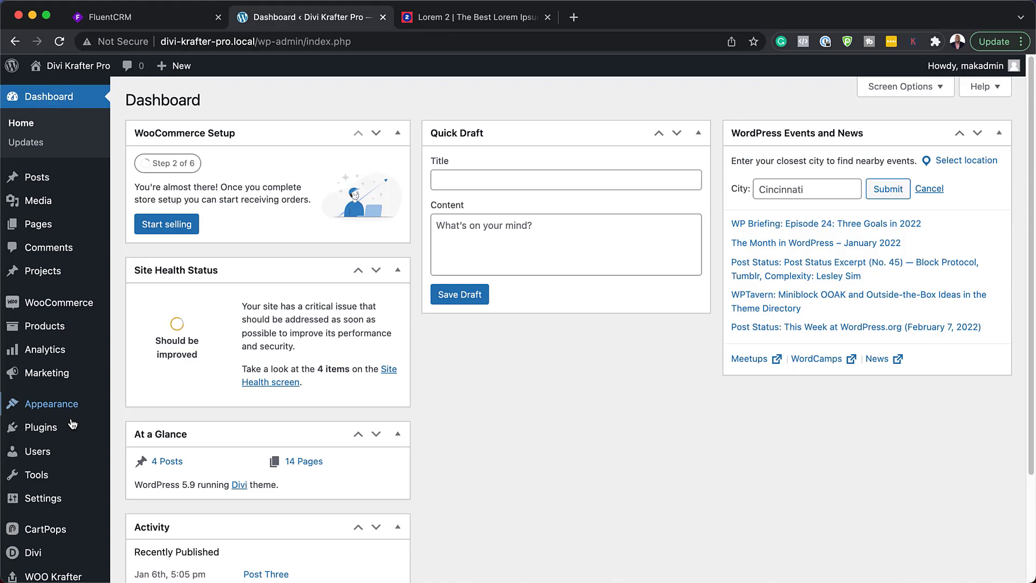
{"action": "scroll", "coordinate": [25, 413], "scroll_direction": "down", "scroll_amount": 3}
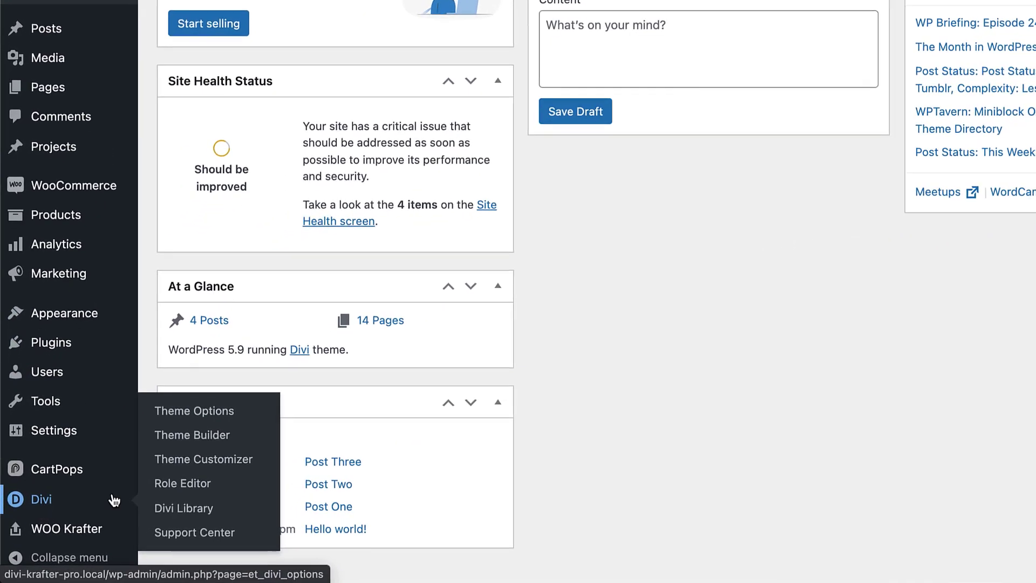
- Open the Divi Theme Builder from the WordPress admin sidebar
{"action": "left_click", "coordinate": [201, 445]}
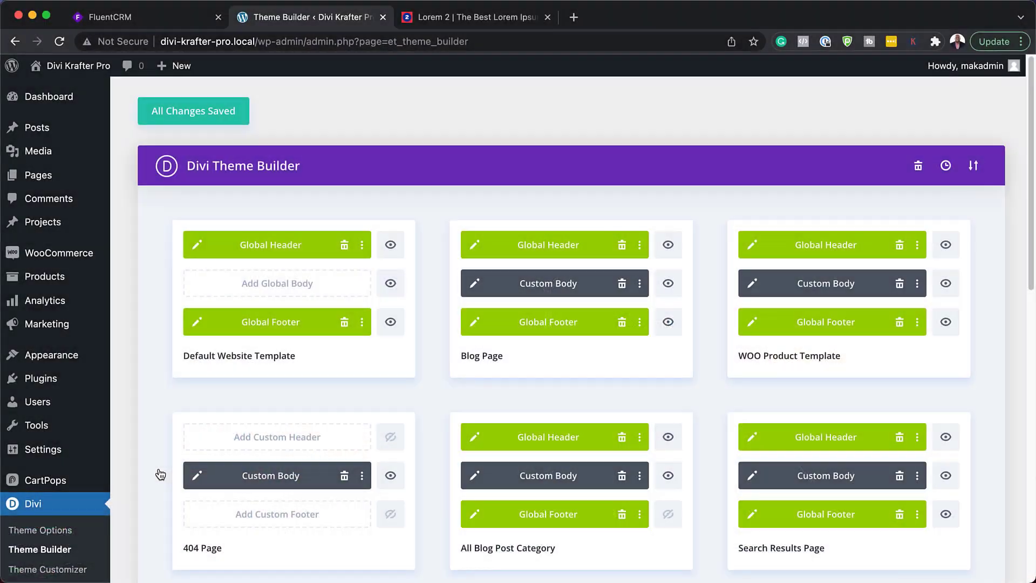
{"action": "mouse_move", "coordinate": [848, 300]}
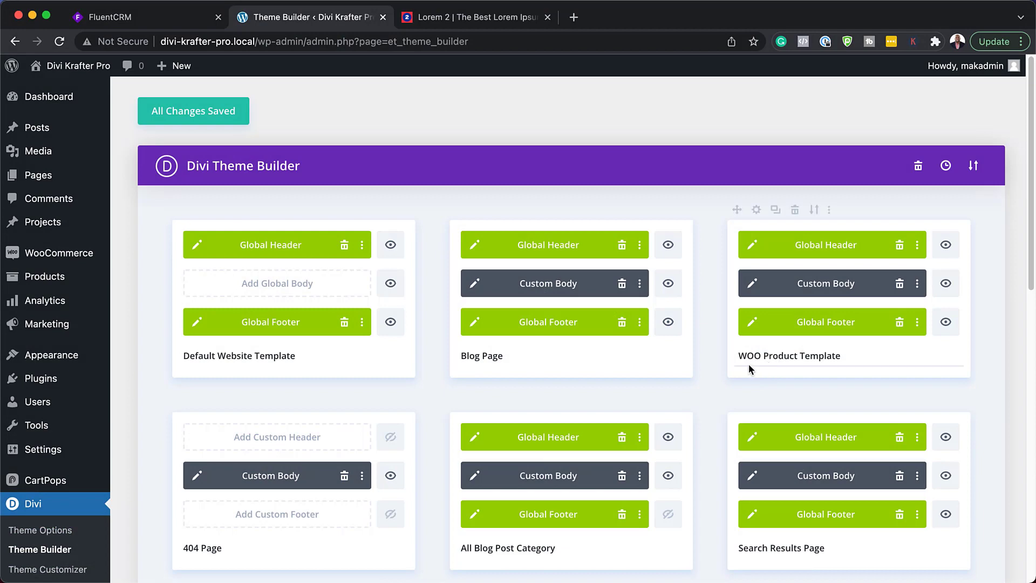
- Edit the WOO Product Template body and add a regular section with a two-column row at the bottom
{"action": "left_click", "coordinate": [753, 285]}
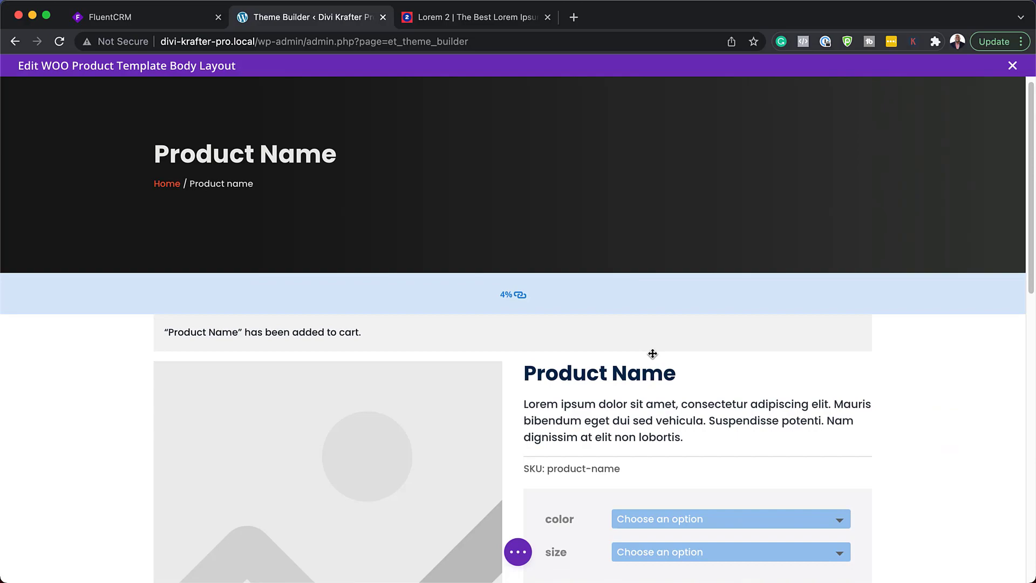
{"action": "scroll", "coordinate": [653, 354], "scroll_direction": "down", "scroll_amount": 2}
{"action": "scroll", "coordinate": [731, 397], "scroll_direction": "down", "scroll_amount": 5}
{"action": "scroll", "coordinate": [731, 398], "scroll_direction": "down", "scroll_amount": 2}
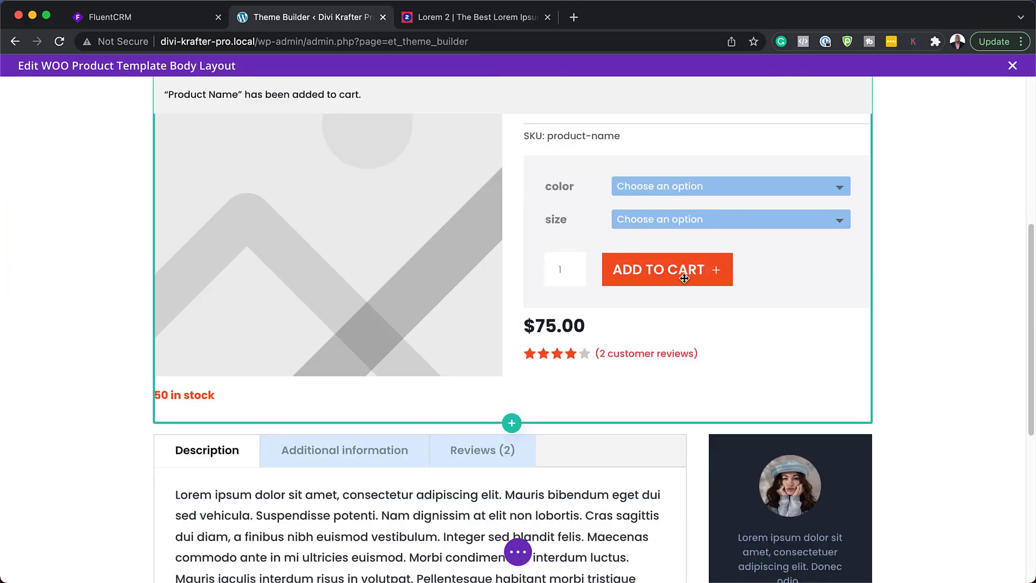
{"action": "scroll", "coordinate": [607, 381], "scroll_direction": "down", "scroll_amount": 3}
{"action": "scroll", "coordinate": [608, 381], "scroll_direction": "down", "scroll_amount": 2}
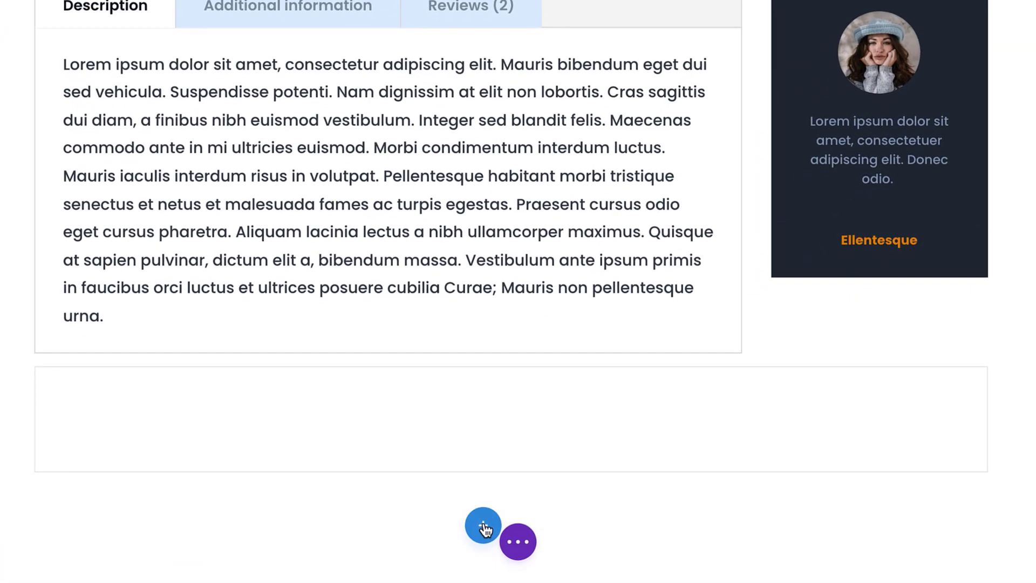
{"action": "left_click", "coordinate": [483, 527]}
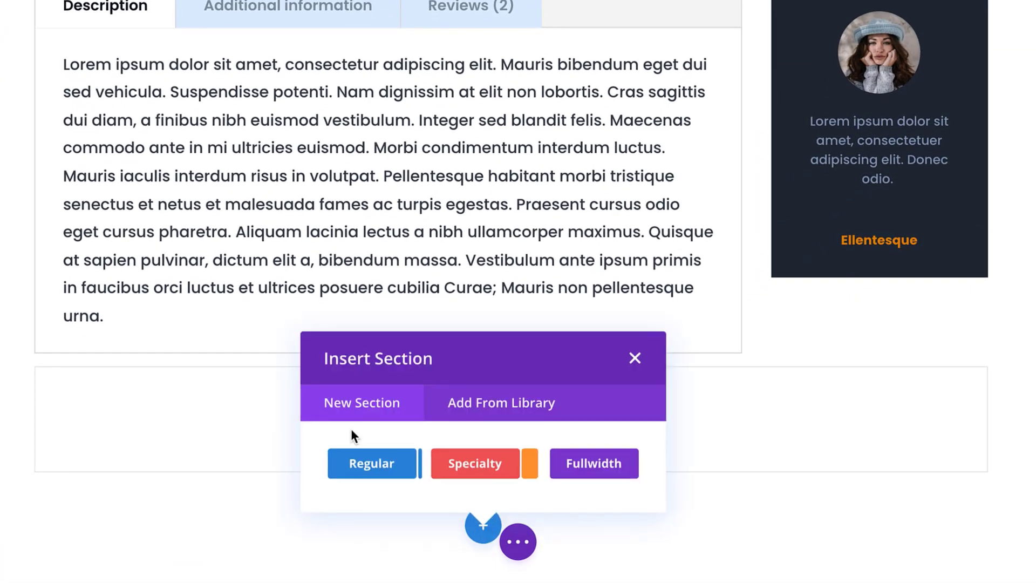
{"action": "left_click", "coordinate": [382, 467]}
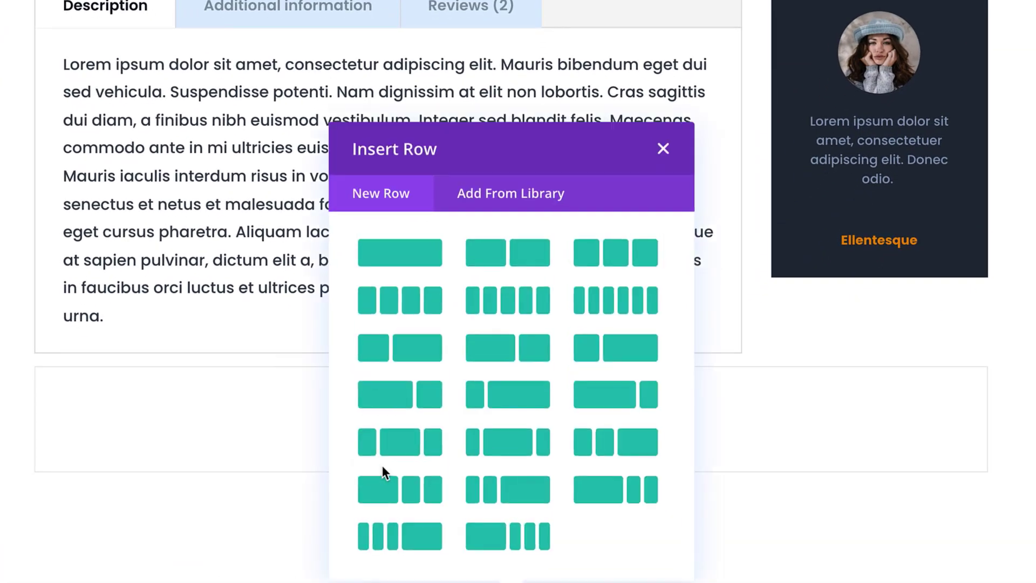
{"action": "left_click", "coordinate": [526, 259]}
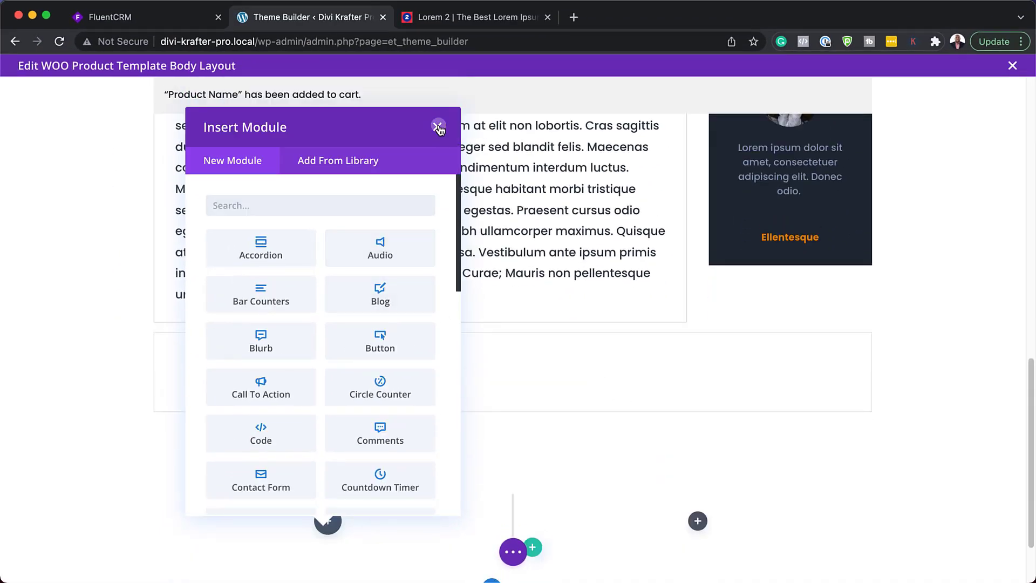
{"action": "left_click", "coordinate": [438, 128]}
{"action": "mouse_move", "coordinate": [62, 464]}
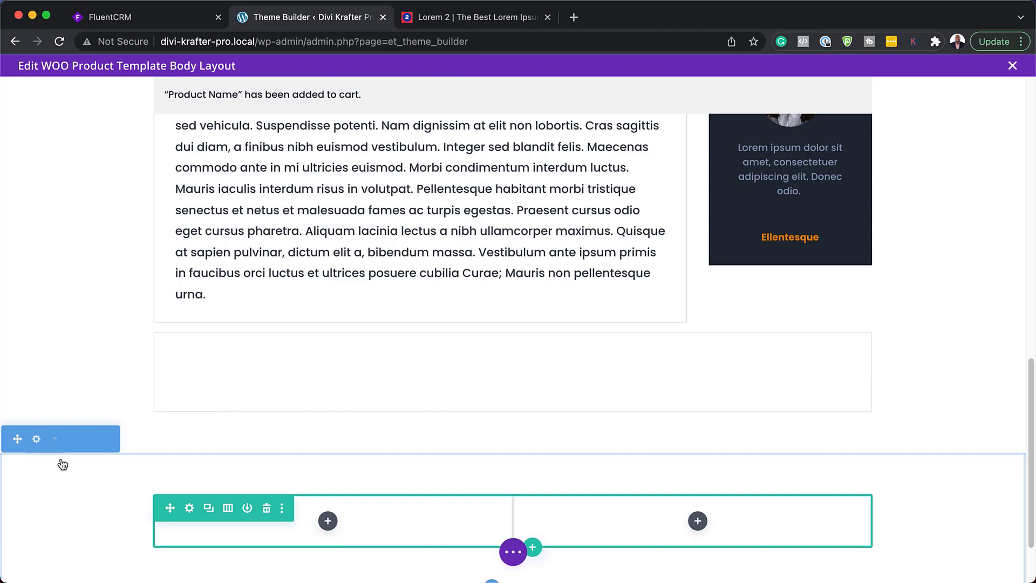
- Set the new section's background to the orange saved swatch and save
{"action": "left_click", "coordinate": [35, 439]}
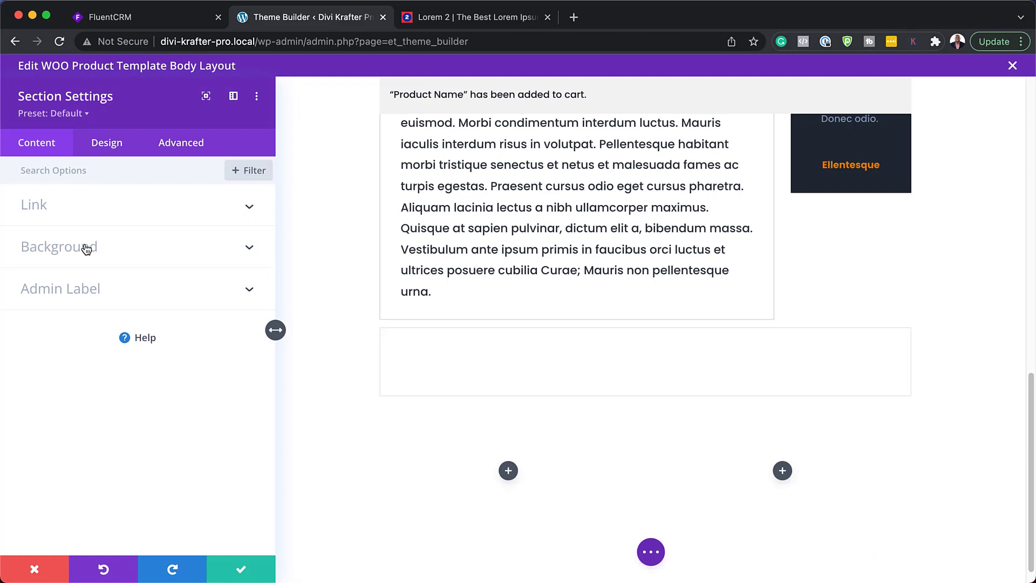
{"action": "left_click", "coordinate": [85, 249]}
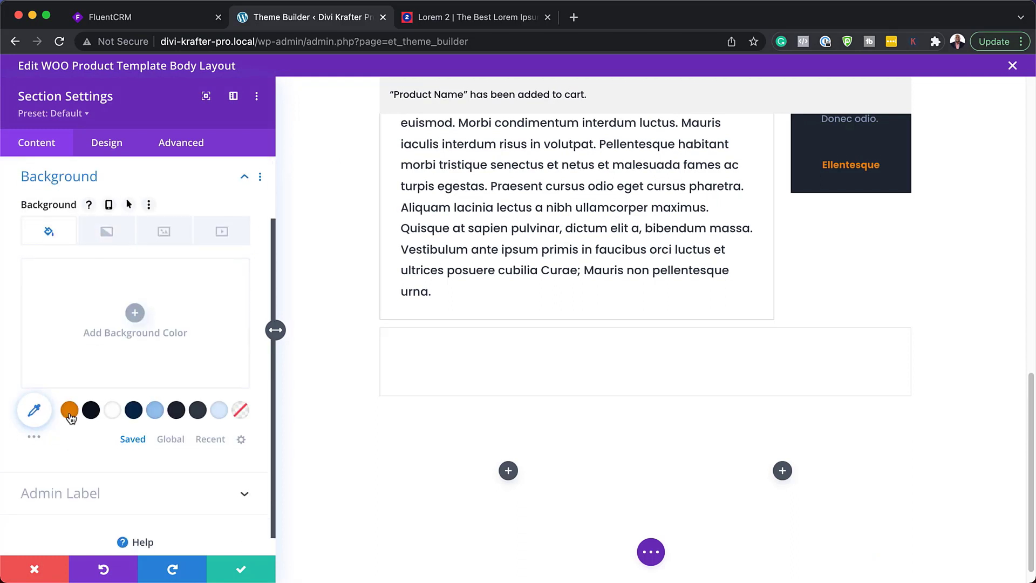
{"action": "left_click", "coordinate": [71, 411]}
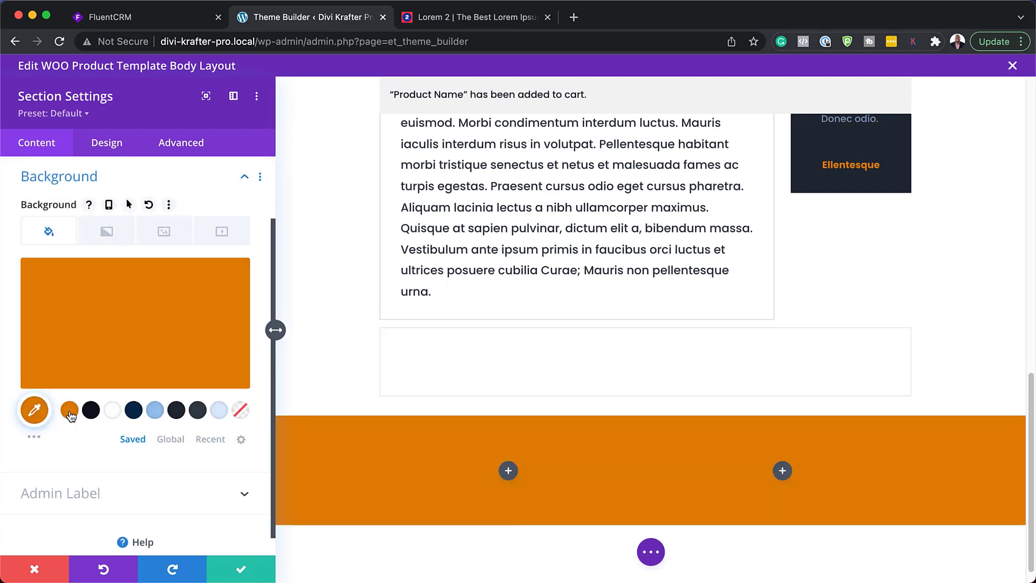
{"action": "left_click", "coordinate": [241, 570]}
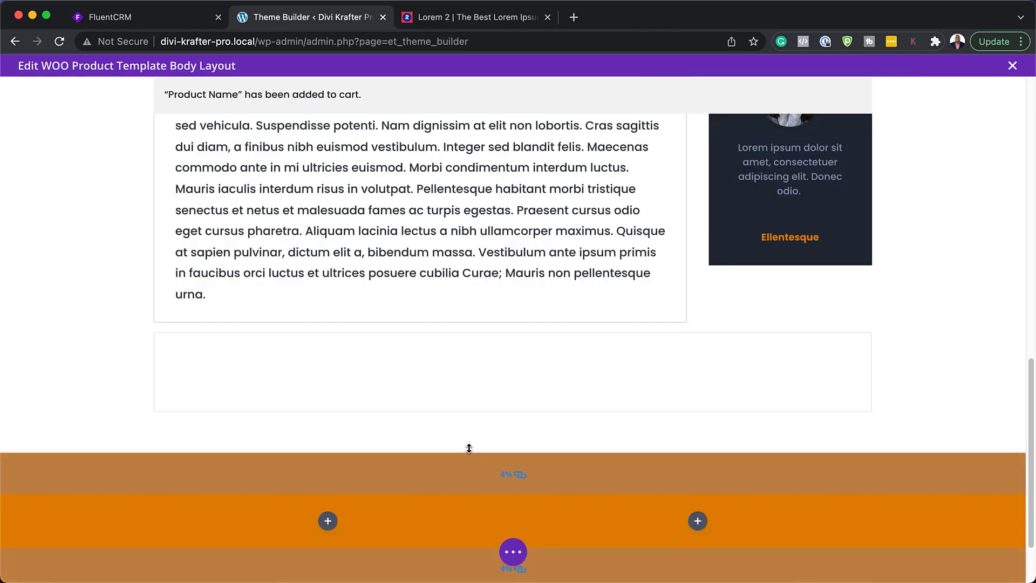
{"action": "scroll", "coordinate": [468, 448], "scroll_direction": "down", "scroll_amount": 1}
- Add a Text module in the left column reading 'Get 10% OFF Today!' with a pasted paragraph
{"action": "left_click", "coordinate": [328, 478]}
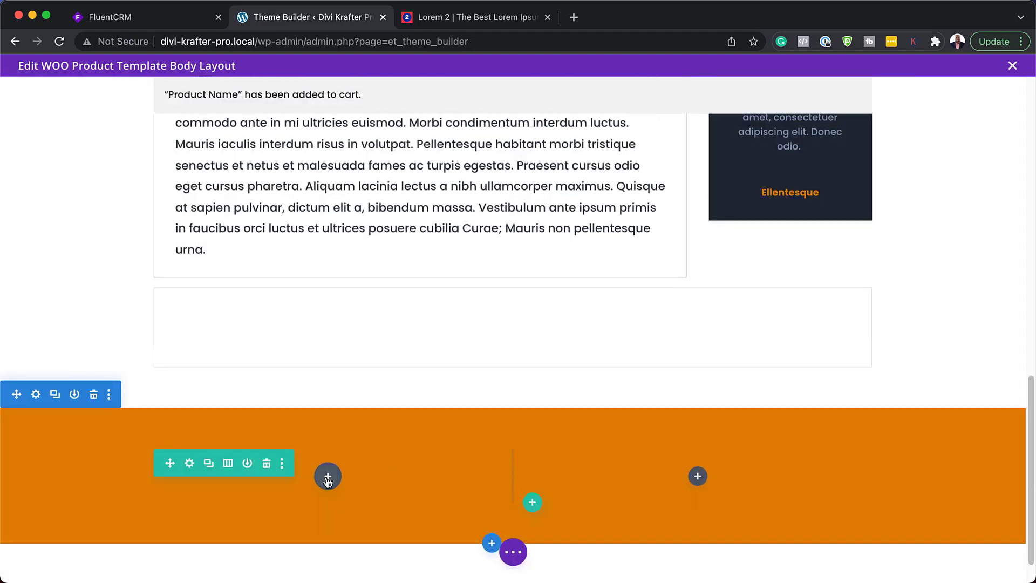
{"action": "type", "text": "te"}
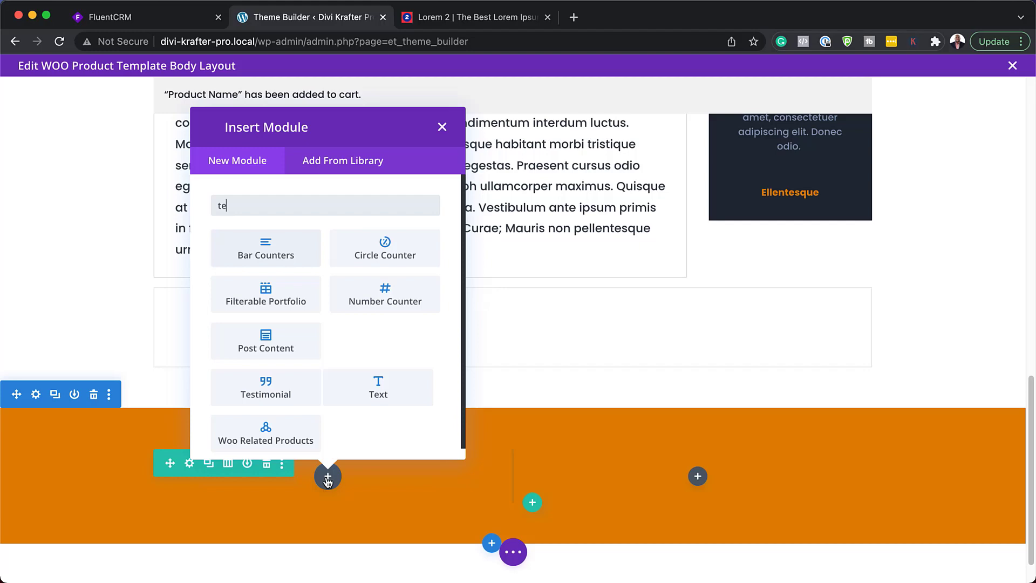
{"action": "type", "text": "xt"}
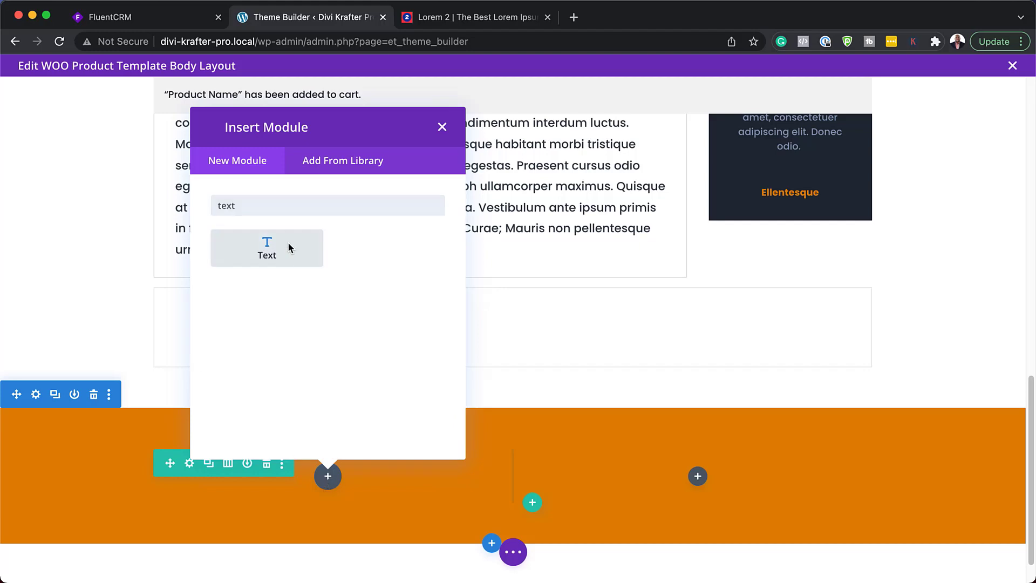
{"action": "left_click", "coordinate": [289, 247]}
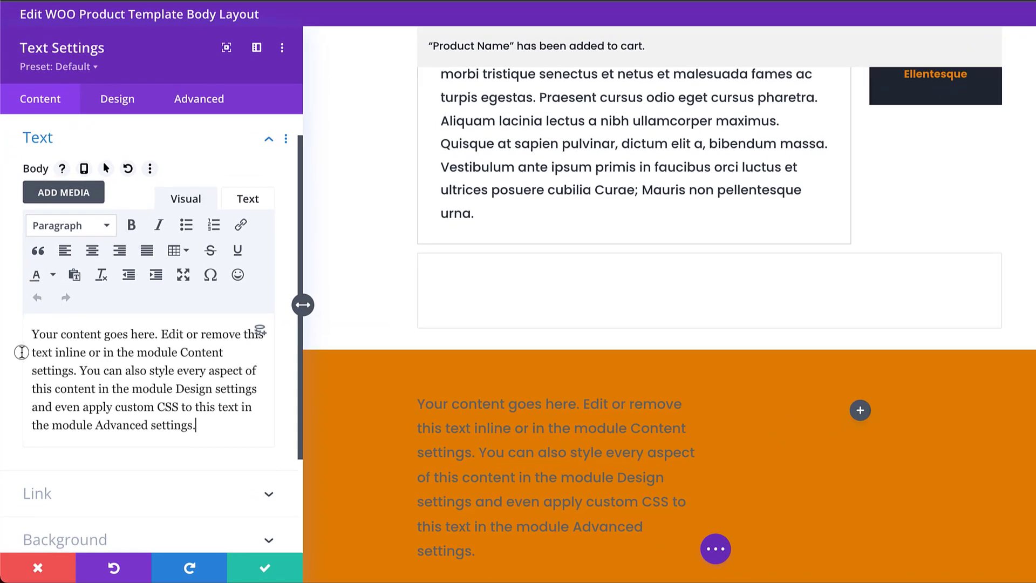
{"action": "left_click_drag", "start_coordinate": [22, 352], "coordinate": [6, 330]}
{"action": "type", "text": "Get "}
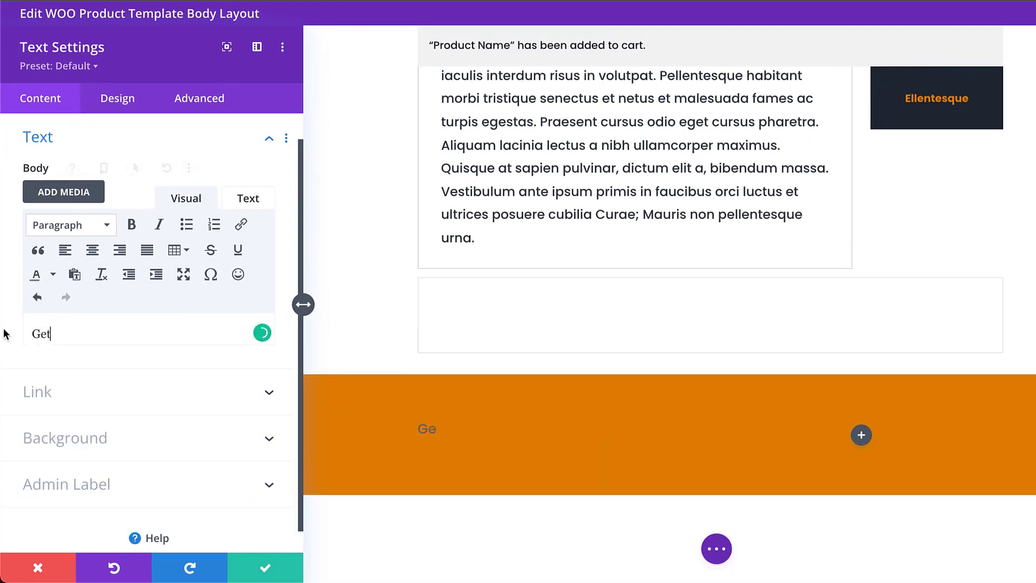
{"action": "type", "text": "10% OFF Today!"}
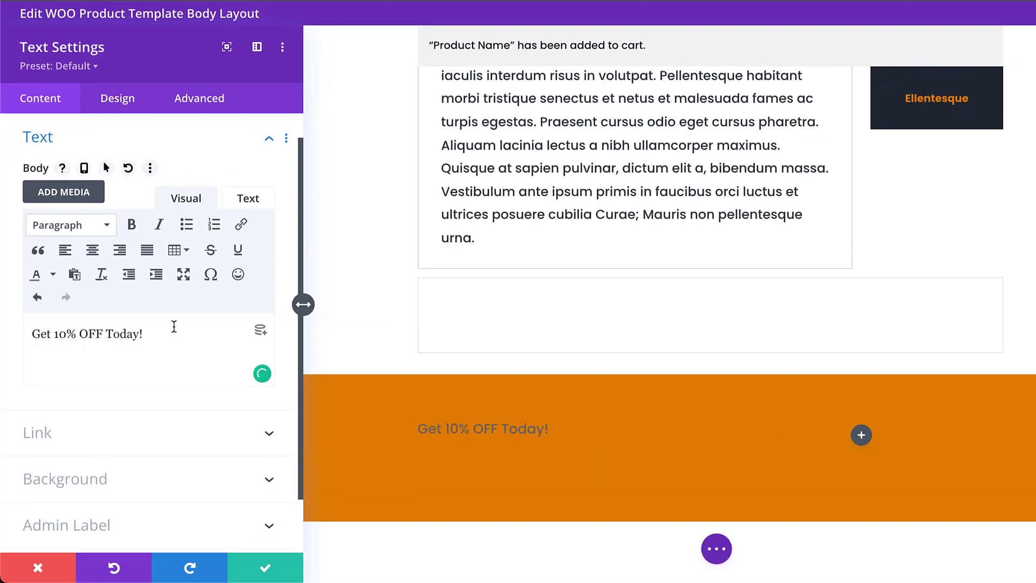
{"action": "key", "text": "Return"}
{"action": "type", "text": "Donec nec justo eget felis facilisis fermentum. Aliquam porttitor mauris sit amet orci. Aenean dignissim pellentesque felis."}
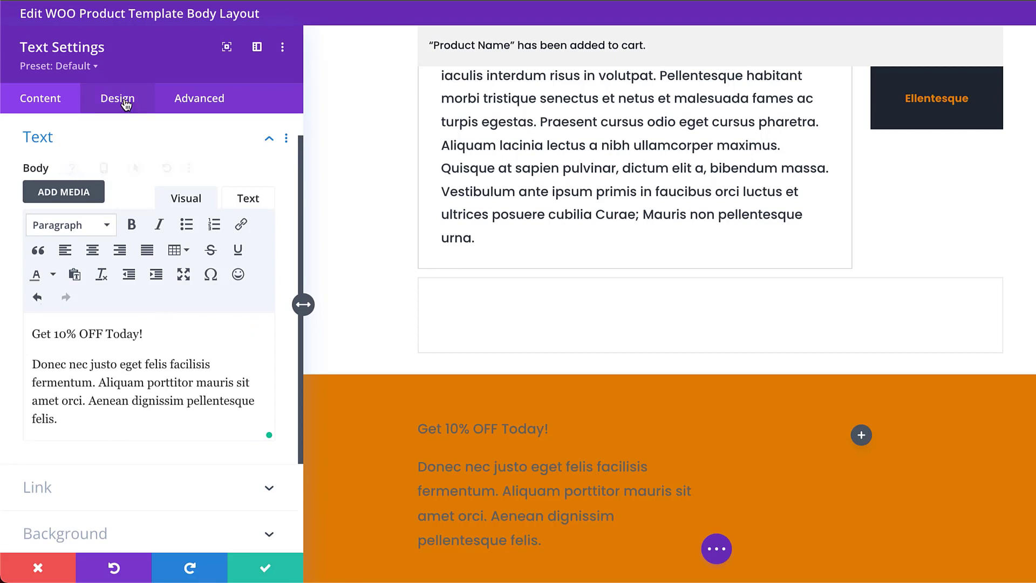
- Set the text module's body text colour to white in its Design options
{"action": "left_click", "coordinate": [126, 104]}
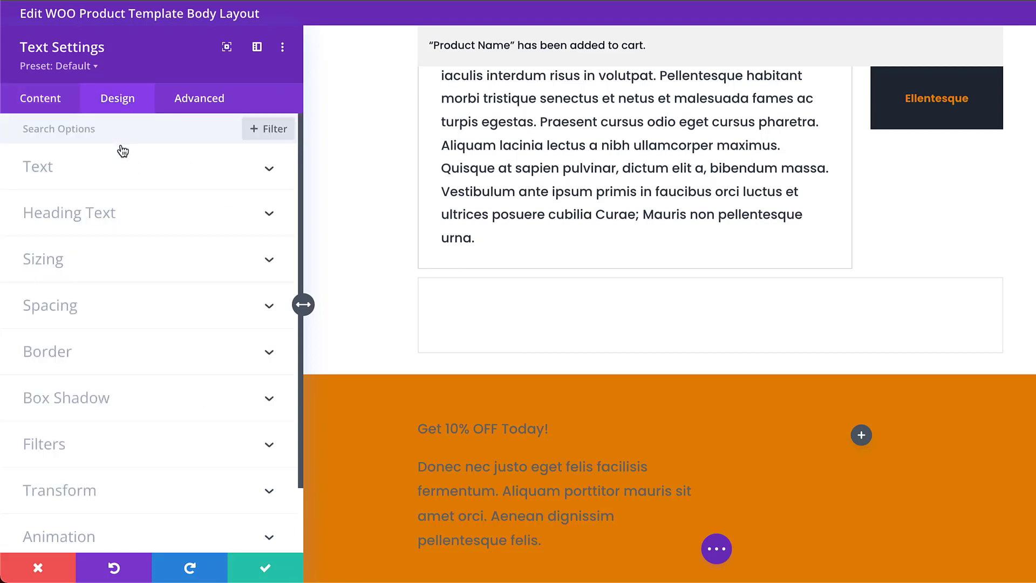
{"action": "mouse_move", "coordinate": [483, 428]}
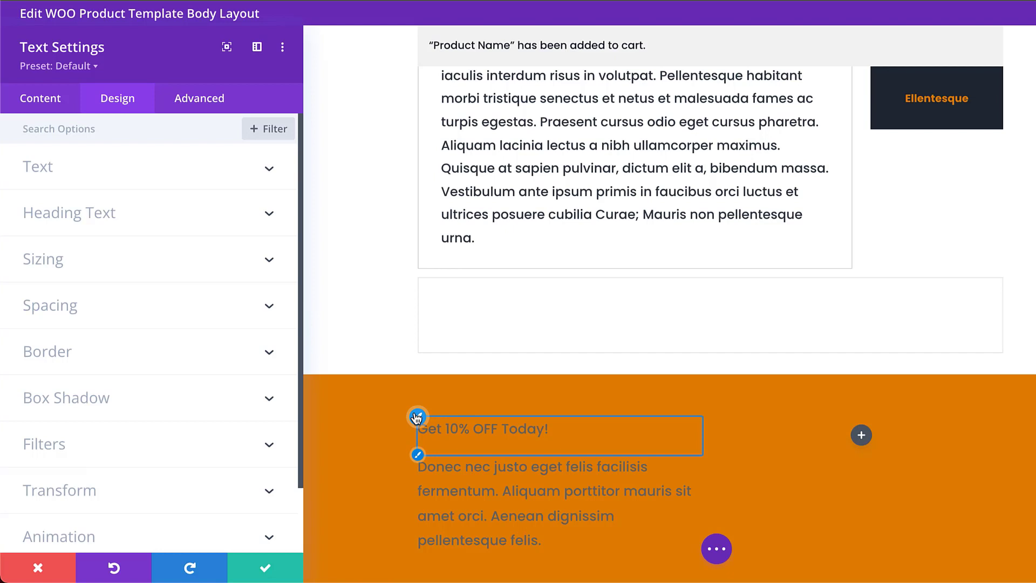
{"action": "left_click", "coordinate": [417, 419]}
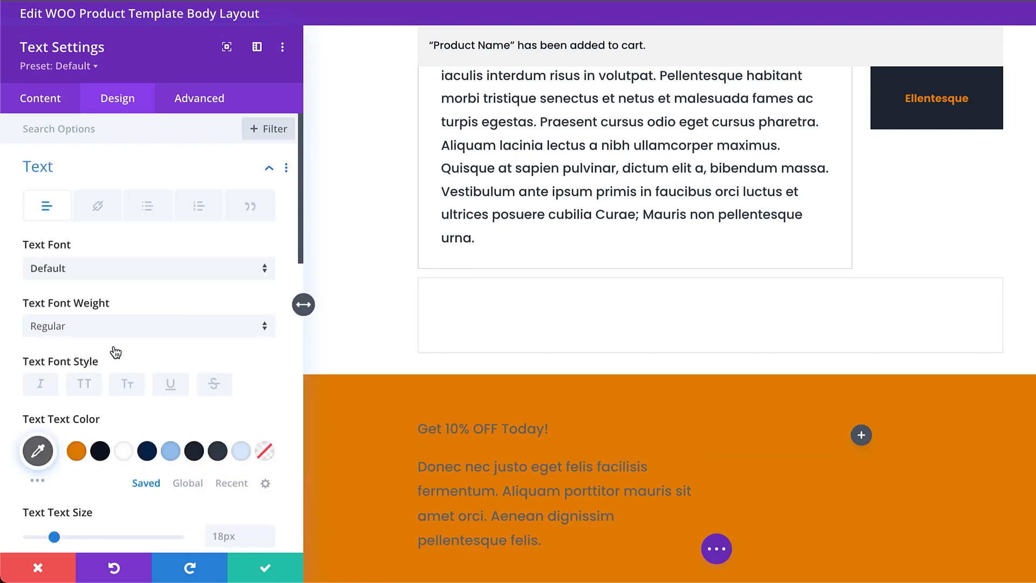
{"action": "left_click", "coordinate": [123, 452]}
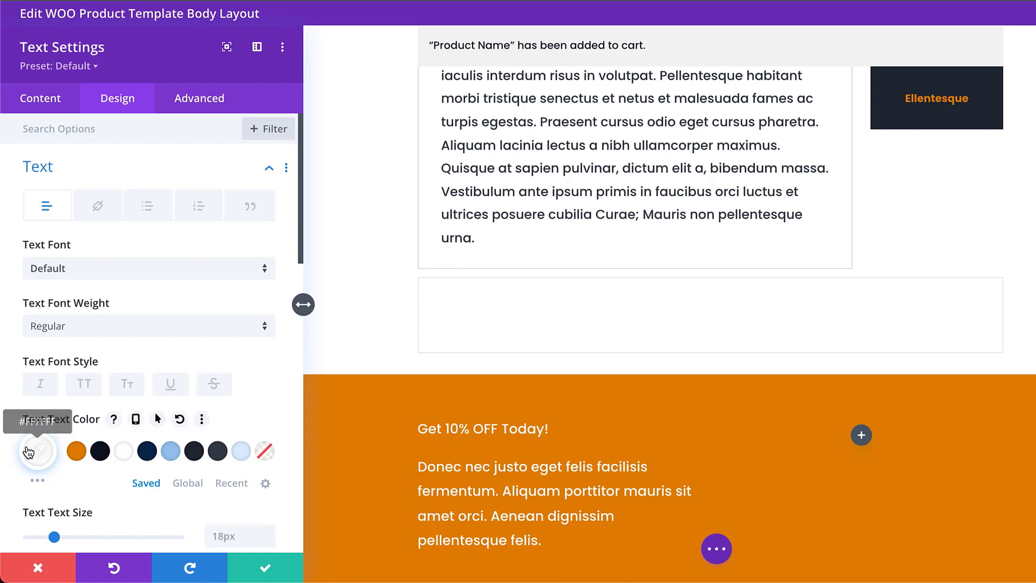
{"action": "left_click", "coordinate": [37, 450]}
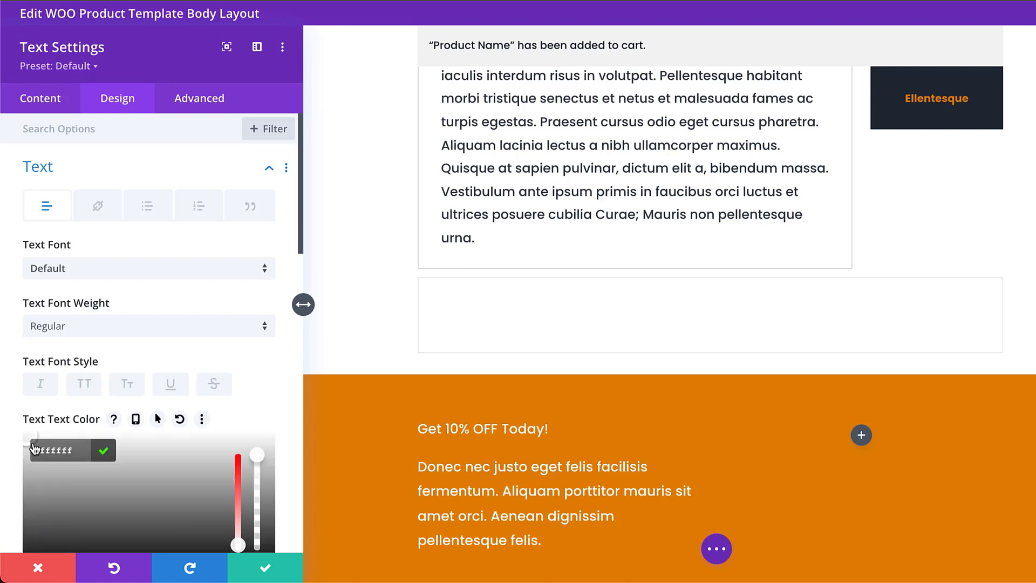
{"action": "left_click", "coordinate": [57, 109]}
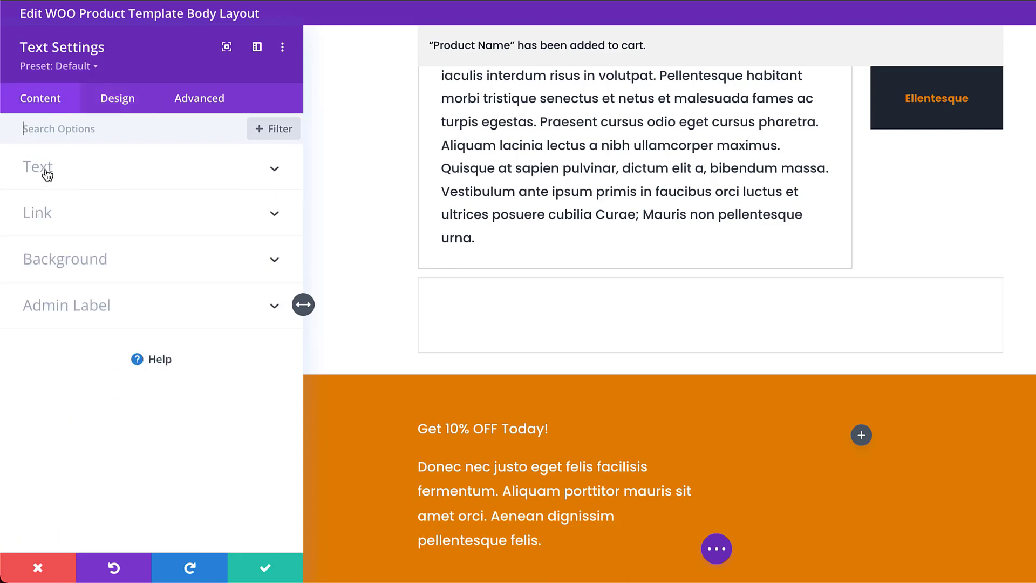
- Make 'Get 10% OFF Today!' a Heading 2 with white colour and save the text settings
{"action": "left_click", "coordinate": [47, 174]}
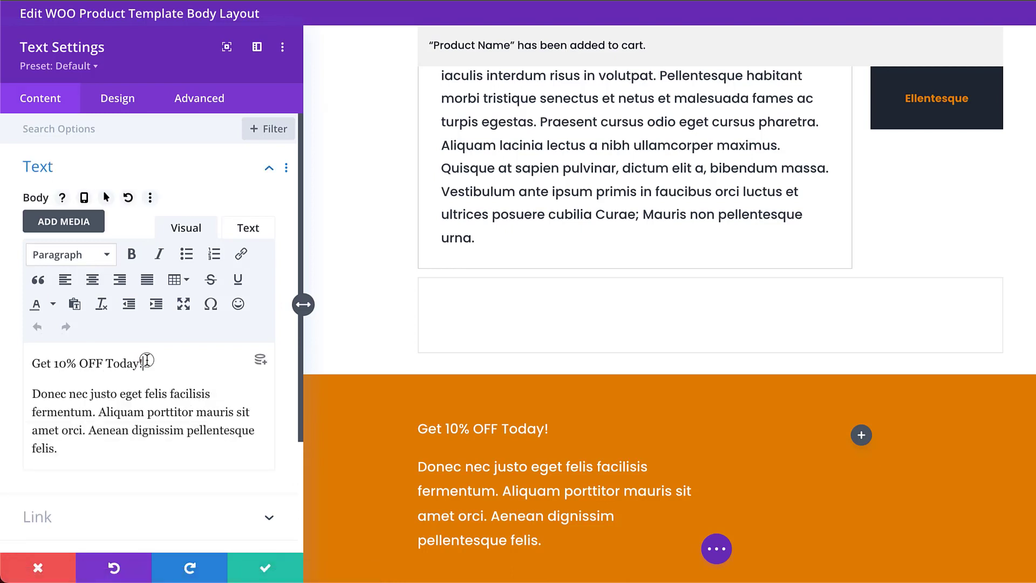
{"action": "left_click_drag", "start_coordinate": [147, 361], "coordinate": [25, 346]}
{"action": "left_click", "coordinate": [60, 254]}
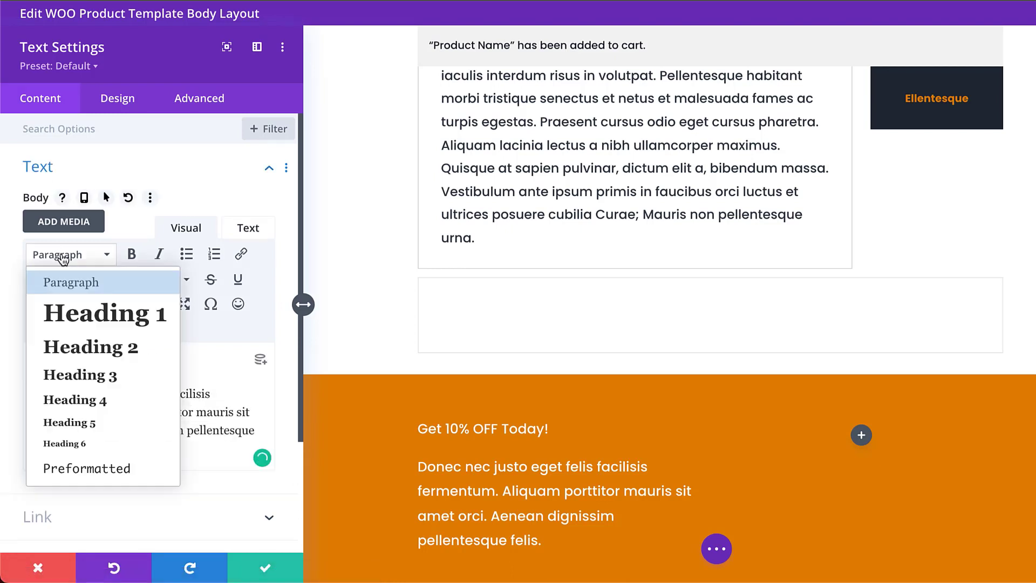
{"action": "left_click", "coordinate": [108, 348]}
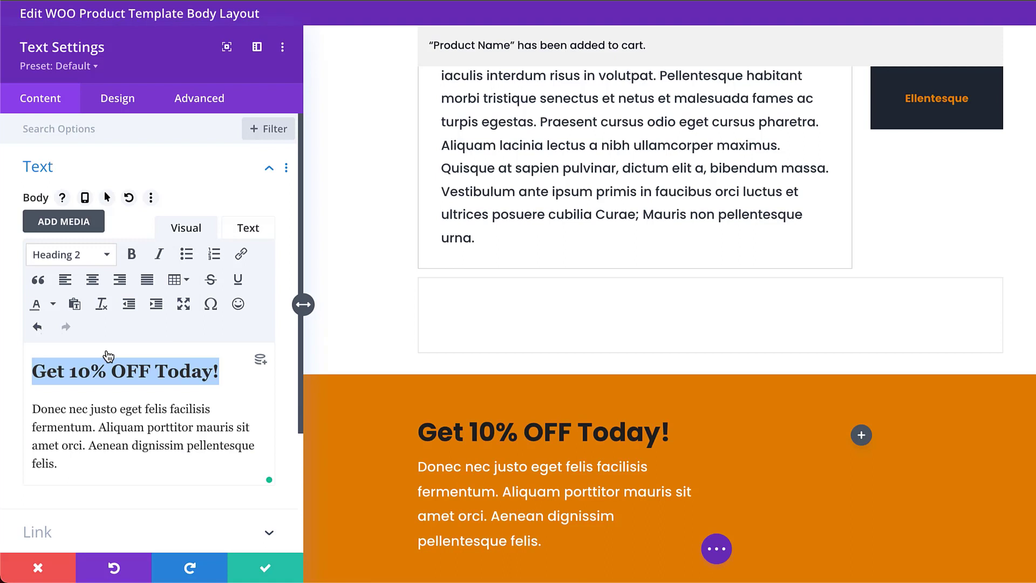
{"action": "left_click", "coordinate": [418, 418]}
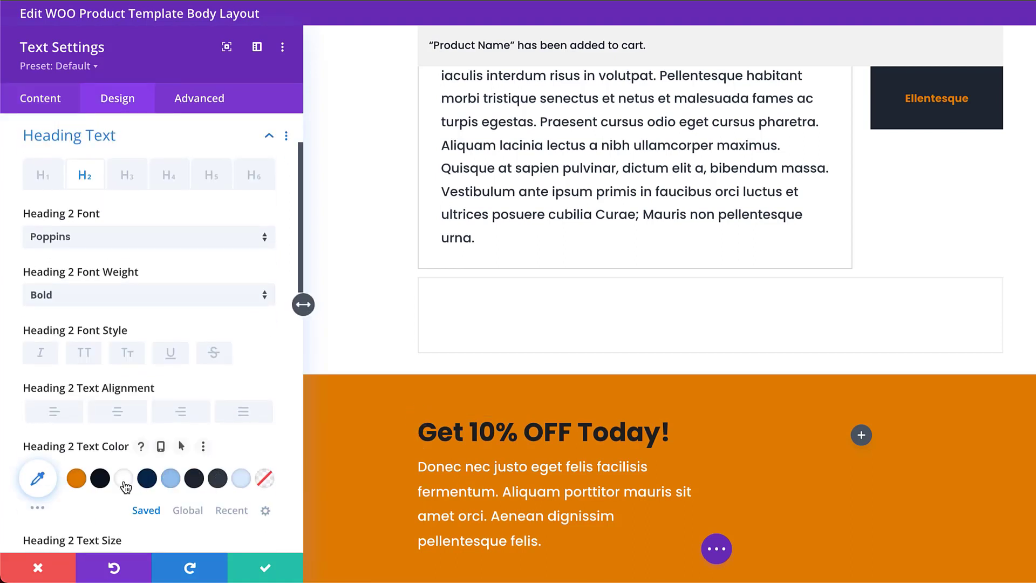
{"action": "left_click", "coordinate": [125, 485]}
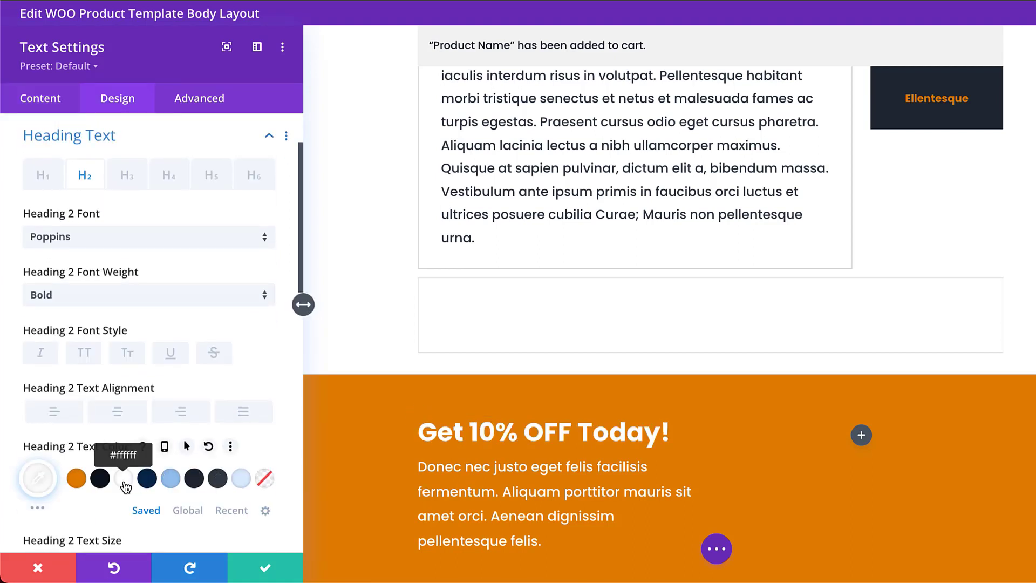
{"action": "left_click", "coordinate": [265, 574]}
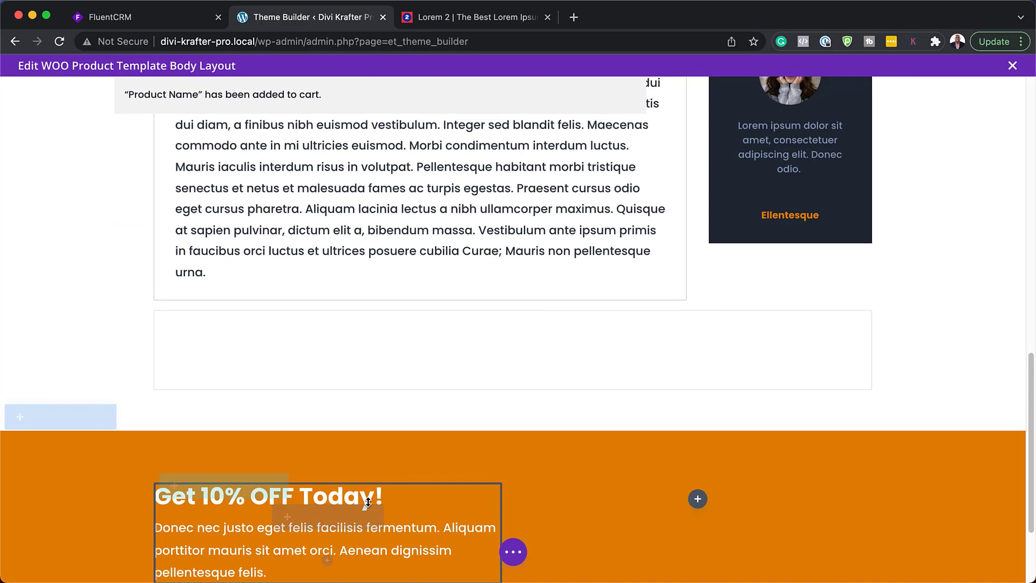
{"action": "scroll", "coordinate": [464, 424], "scroll_direction": "down", "scroll_amount": 3}
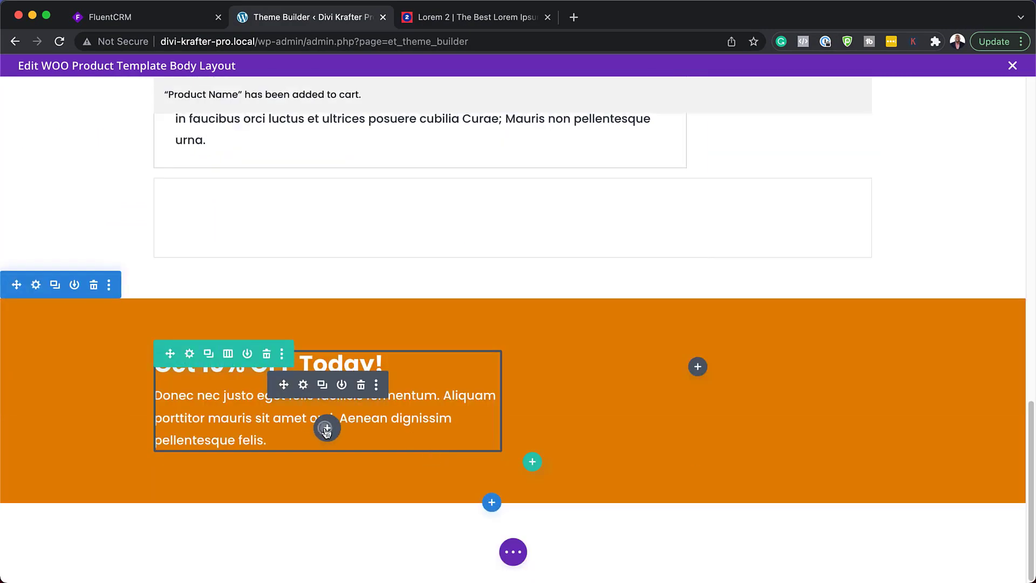
- Add a Button module below the text labelled BUY NOW linking to #
{"action": "left_click", "coordinate": [326, 429]}
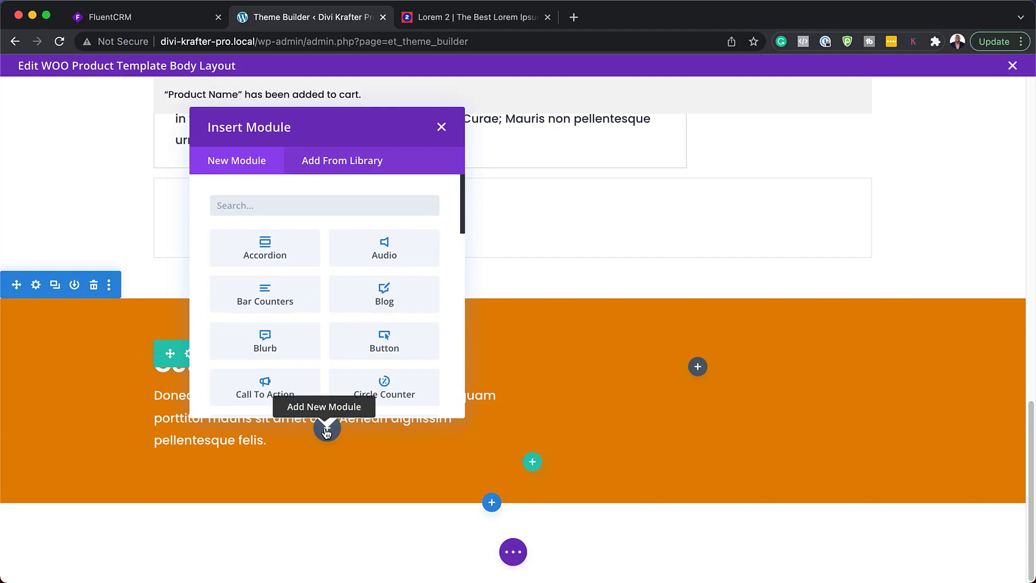
{"action": "type", "text": "bu"}
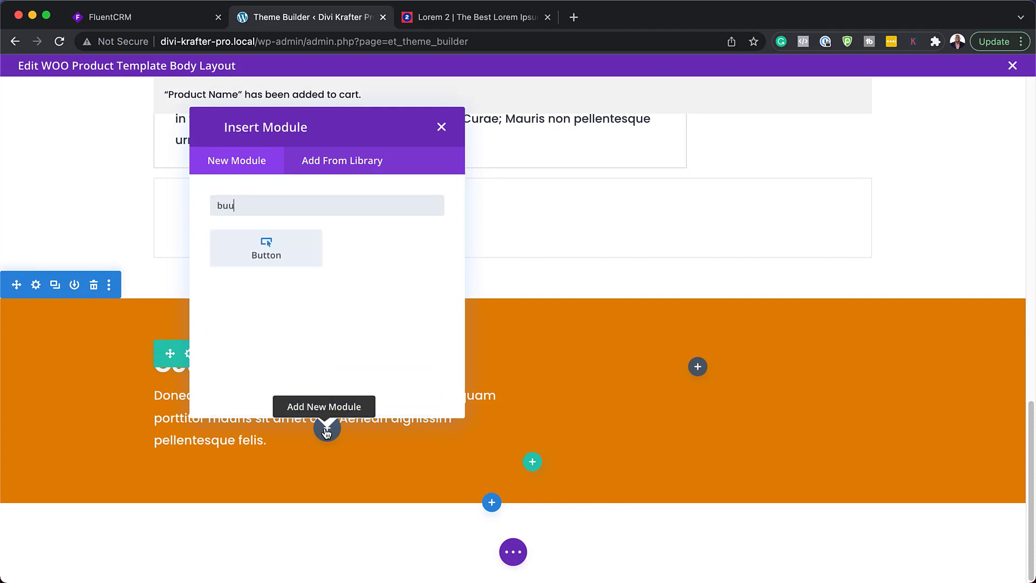
{"action": "type", "text": "u"}
{"action": "key", "text": "BackSpace"}
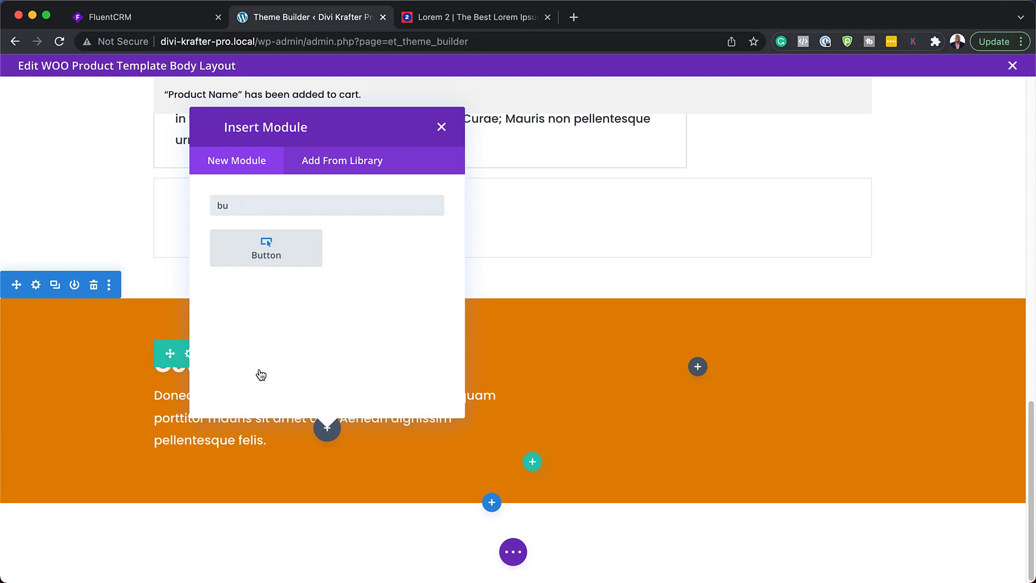
{"action": "left_click", "coordinate": [290, 252]}
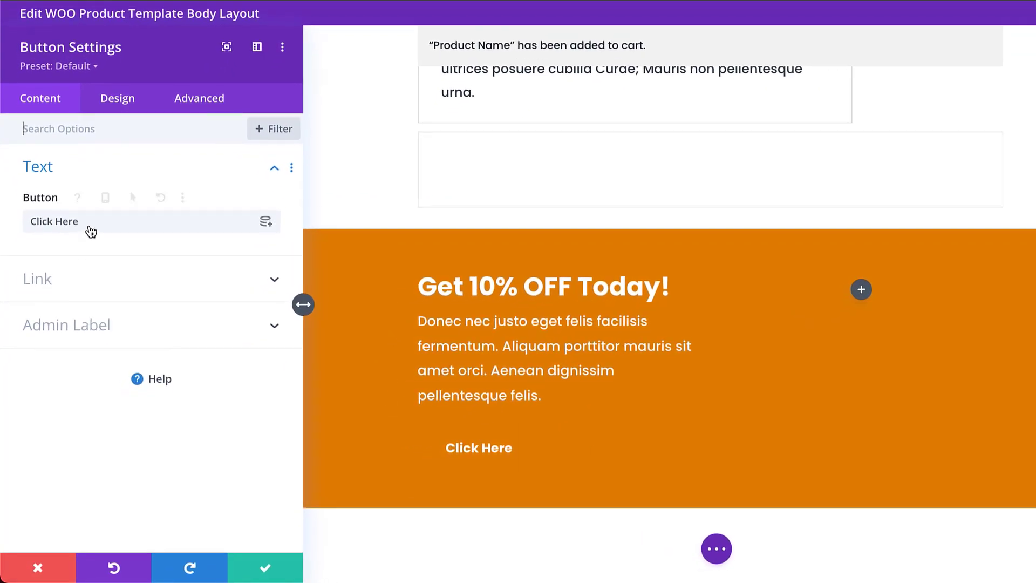
{"action": "triple_click", "coordinate": [90, 223]}
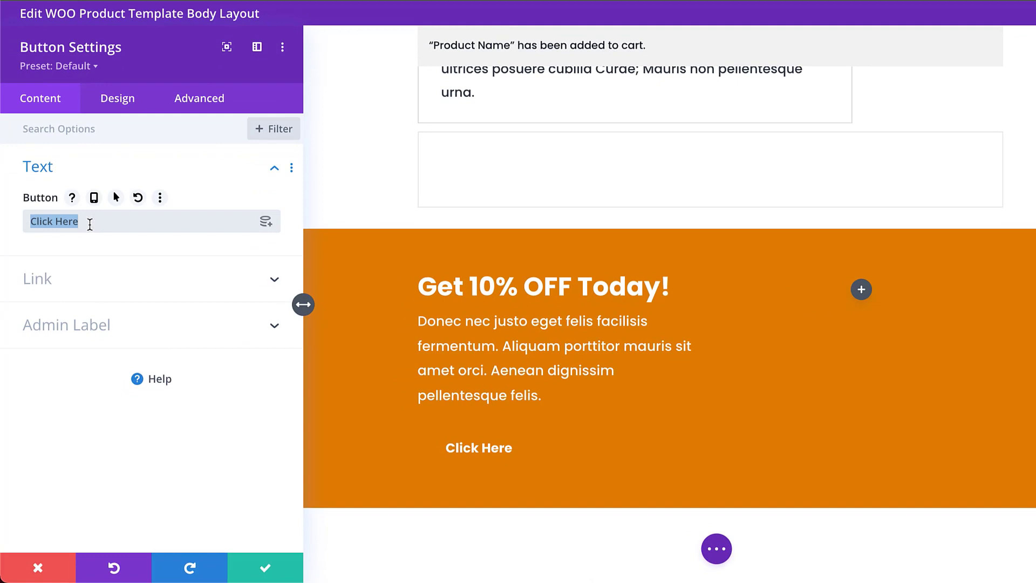
{"action": "type", "text": "BUY NOW"}
{"action": "left_click", "coordinate": [45, 277]}
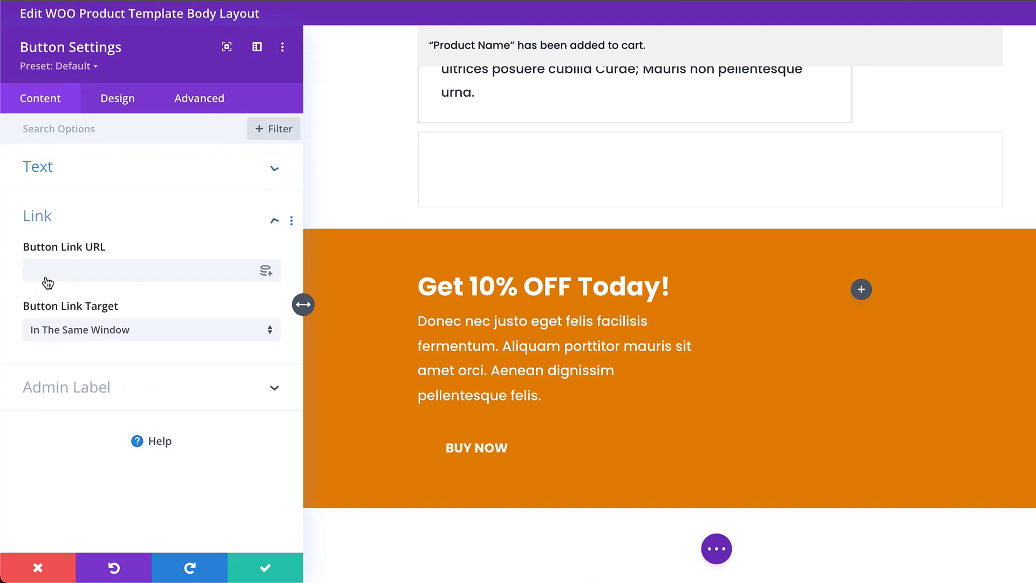
{"action": "left_click", "coordinate": [49, 275]}
{"action": "type", "text": "#"}
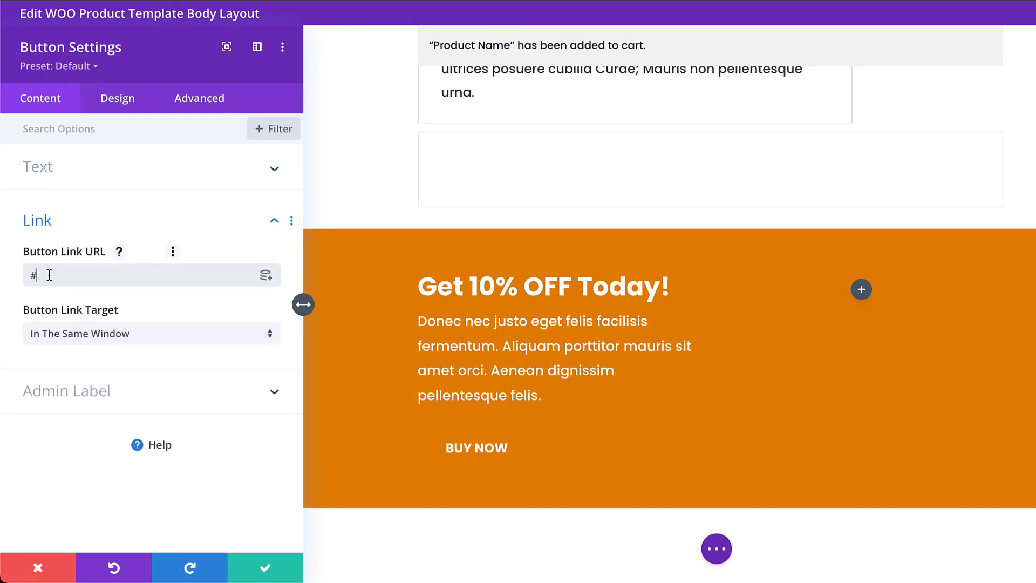
- Give the button a dark background colour and save its settings
{"action": "left_click", "coordinate": [111, 99]}
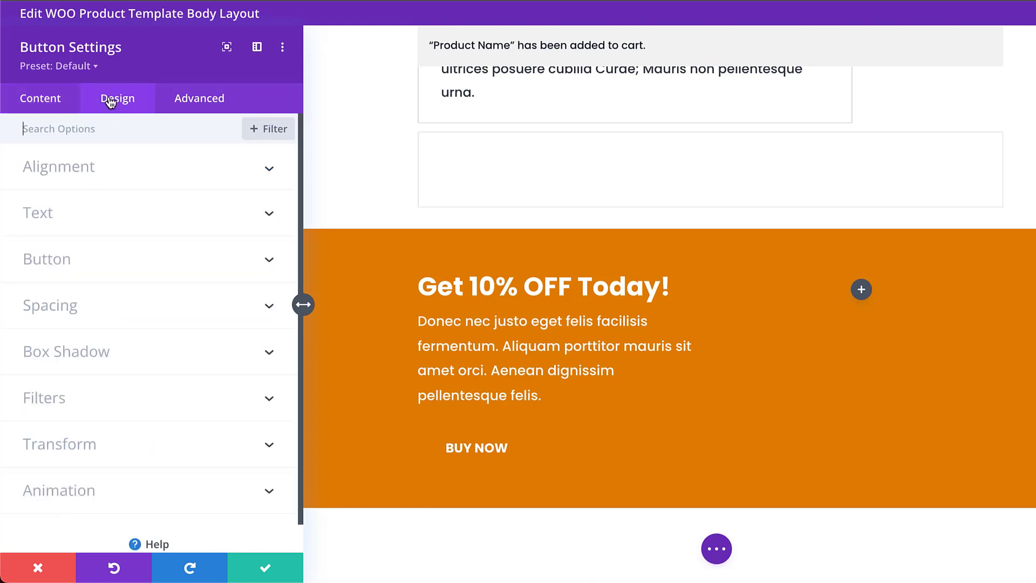
{"action": "left_click", "coordinate": [59, 261]}
{"action": "scroll", "coordinate": [182, 392], "scroll_direction": "down", "scroll_amount": 2}
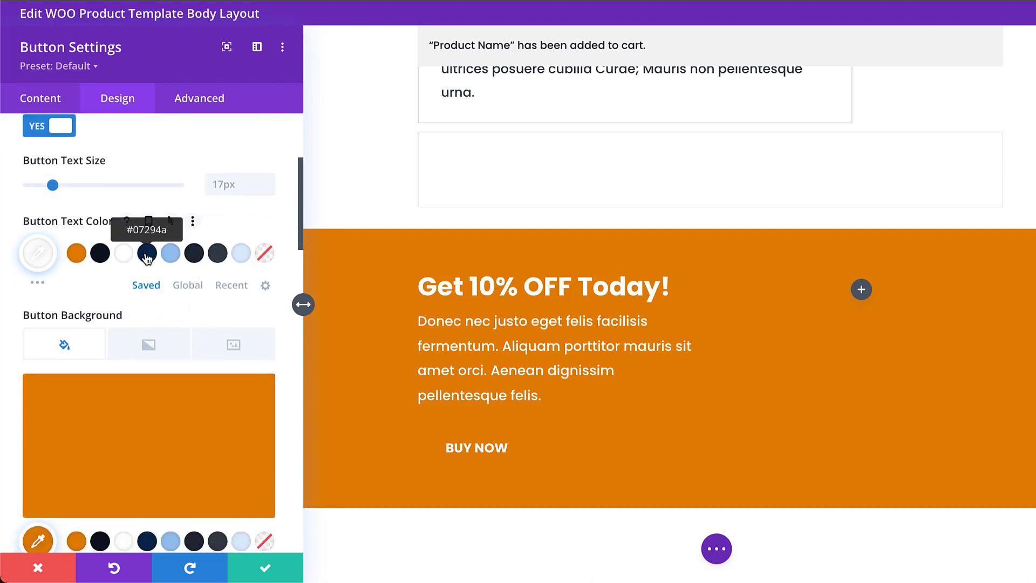
{"action": "scroll", "coordinate": [234, 359], "scroll_direction": "down", "scroll_amount": 1}
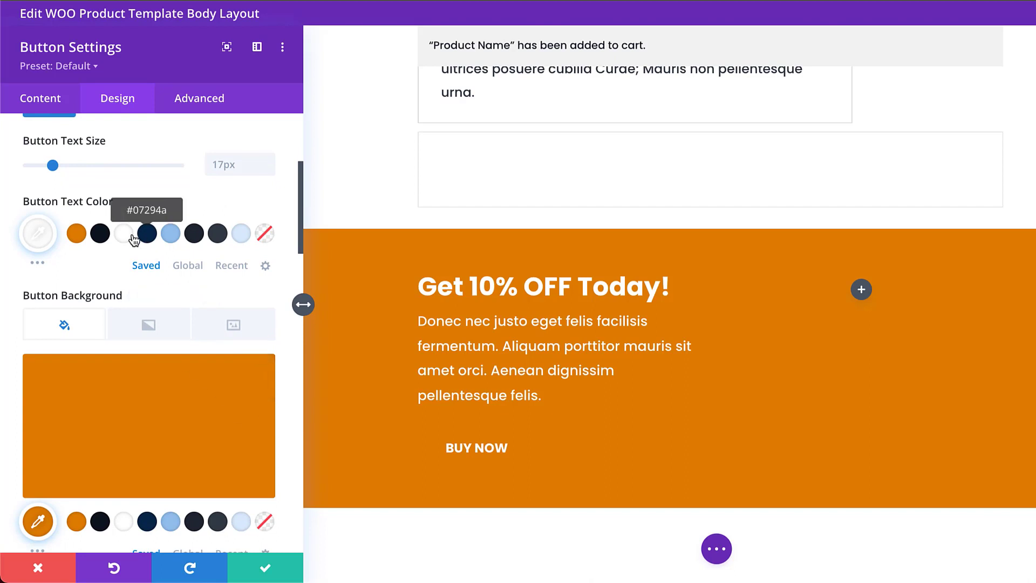
{"action": "scroll", "coordinate": [215, 370], "scroll_direction": "down", "scroll_amount": 3}
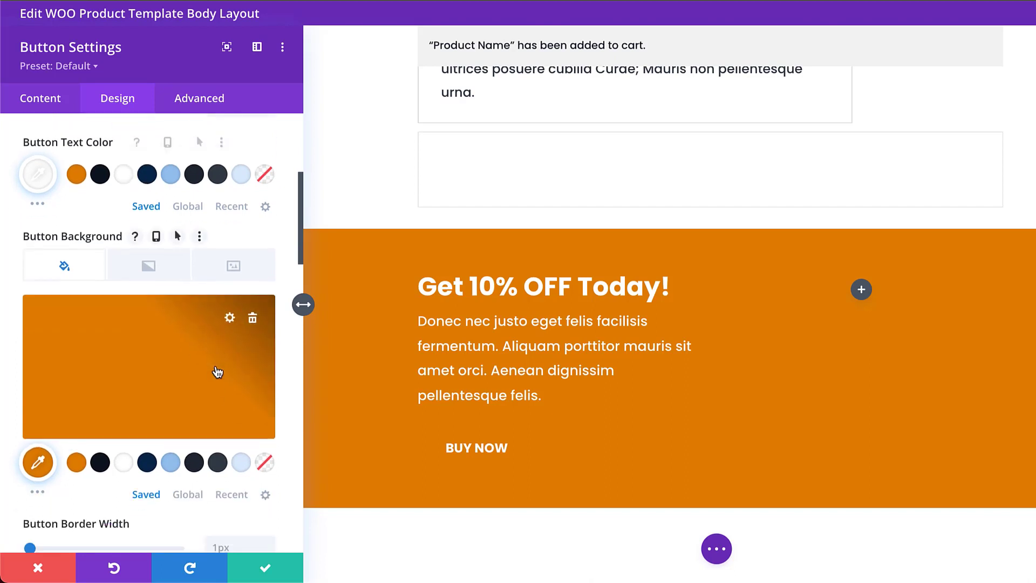
{"action": "left_click", "coordinate": [101, 462]}
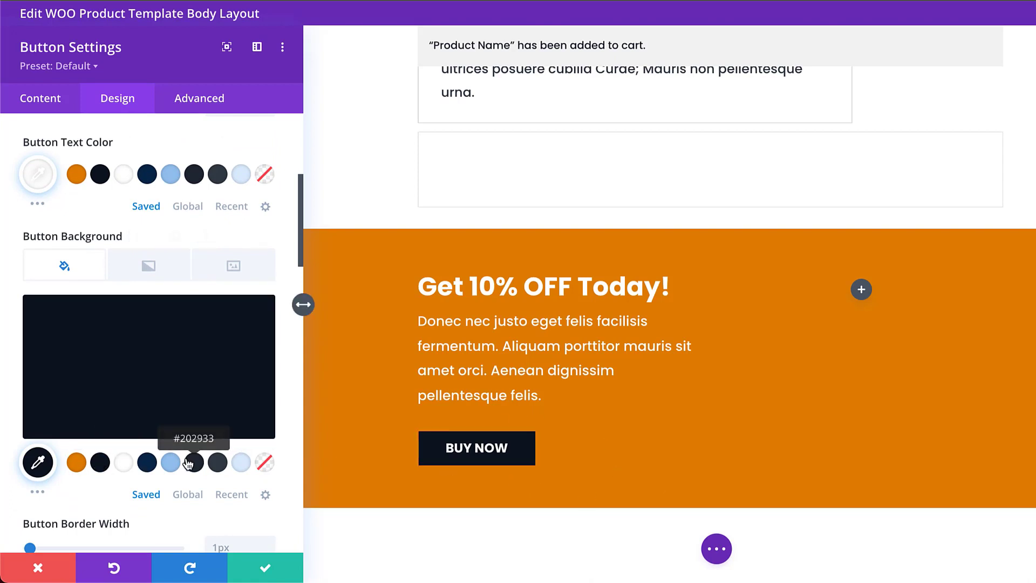
{"action": "left_click", "coordinate": [267, 570]}
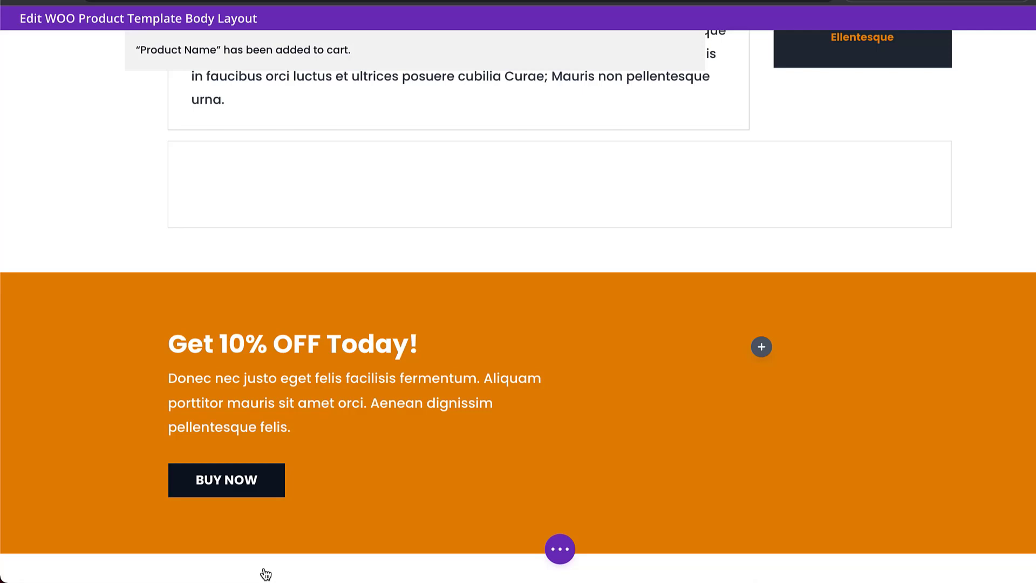
- Add an Image module in the right column with the brown loafers photo from the media library
{"action": "left_click", "coordinate": [698, 365]}
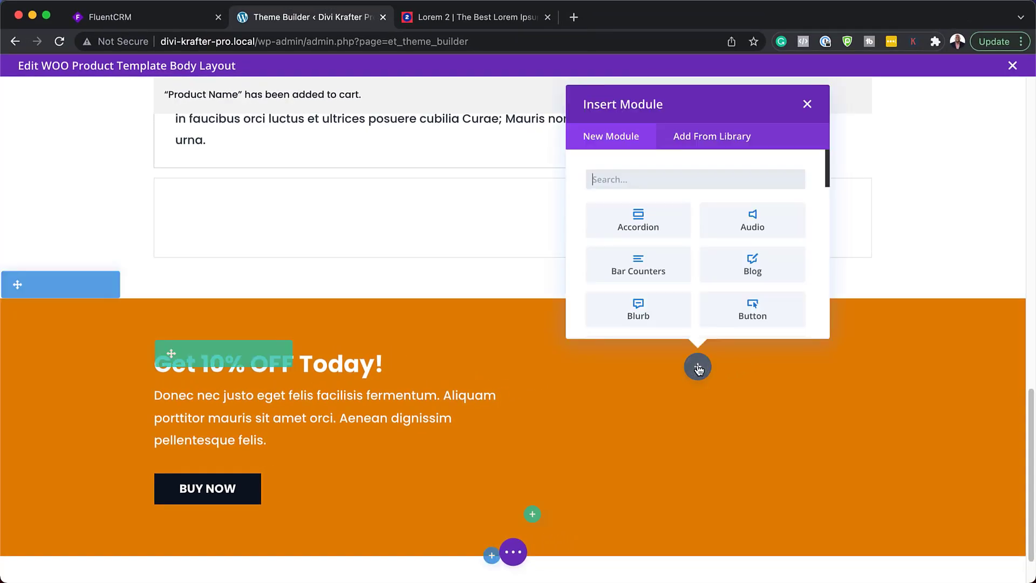
{"action": "type", "text": "ima"}
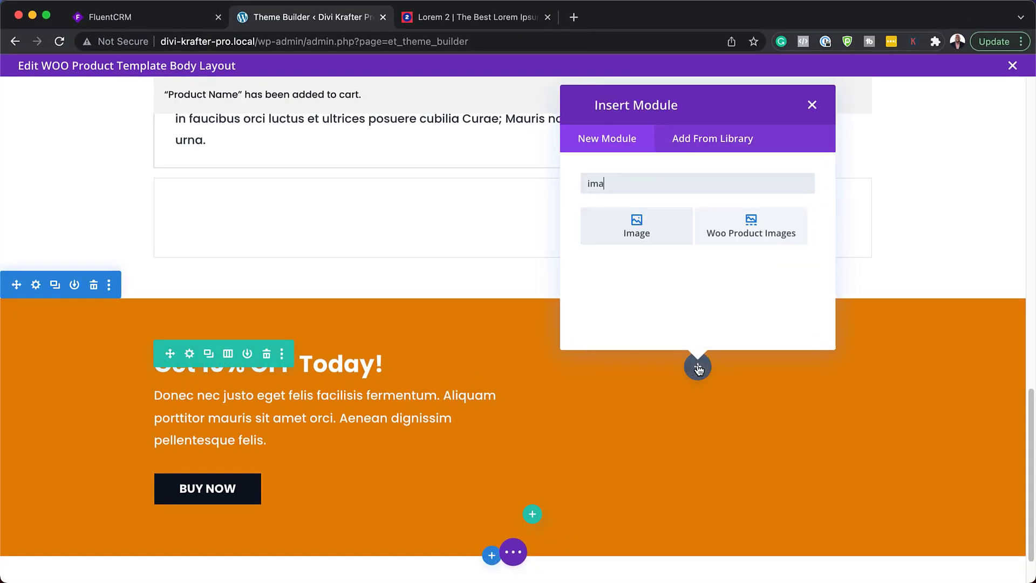
{"action": "type", "text": "ge"}
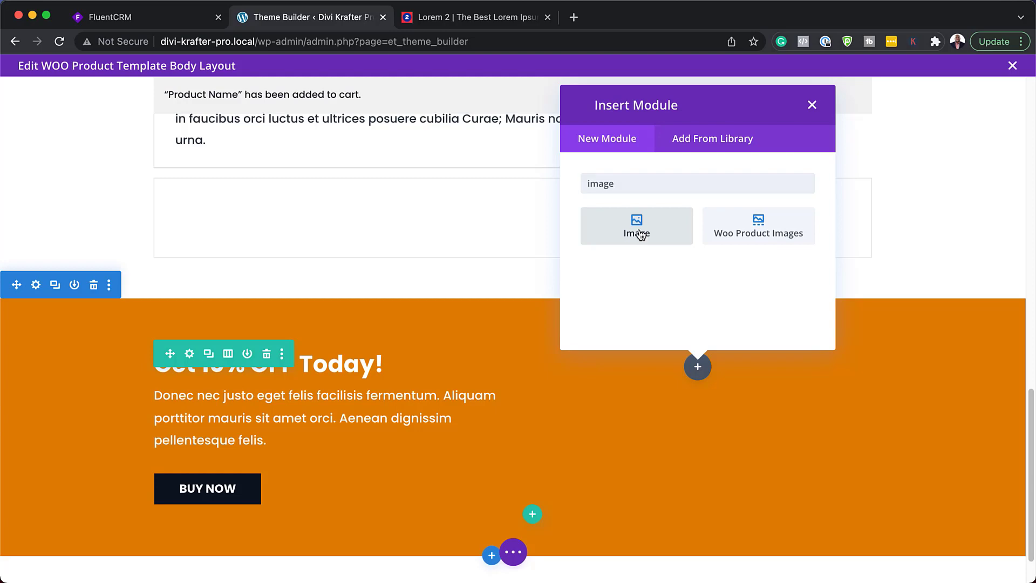
{"action": "left_click", "coordinate": [636, 227]}
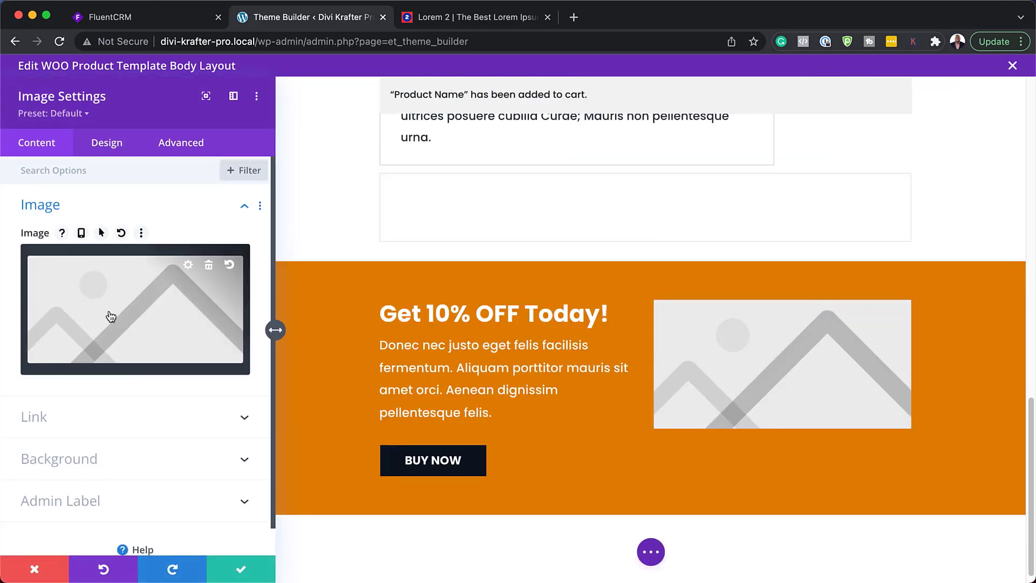
{"action": "left_click", "coordinate": [111, 315]}
{"action": "left_click", "coordinate": [636, 253]}
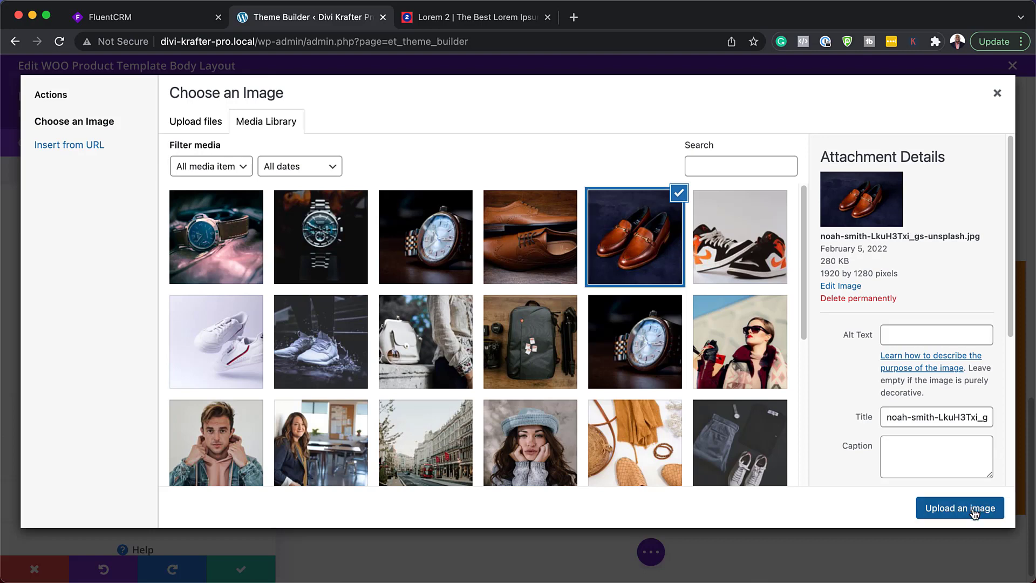
{"action": "left_click", "coordinate": [974, 510]}
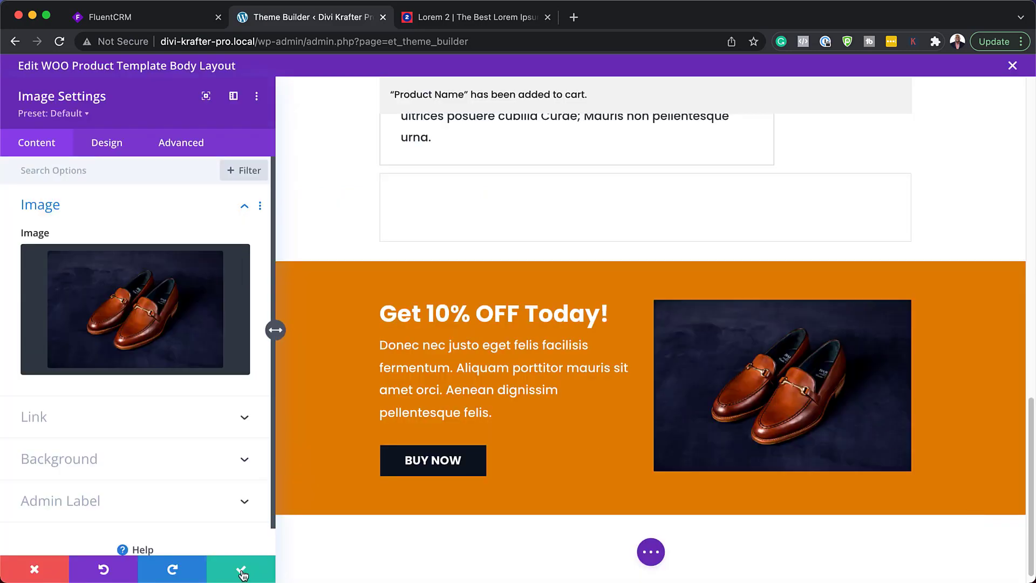
- Shrink the shoe image to 74% width and save its settings
{"action": "left_click", "coordinate": [115, 151]}
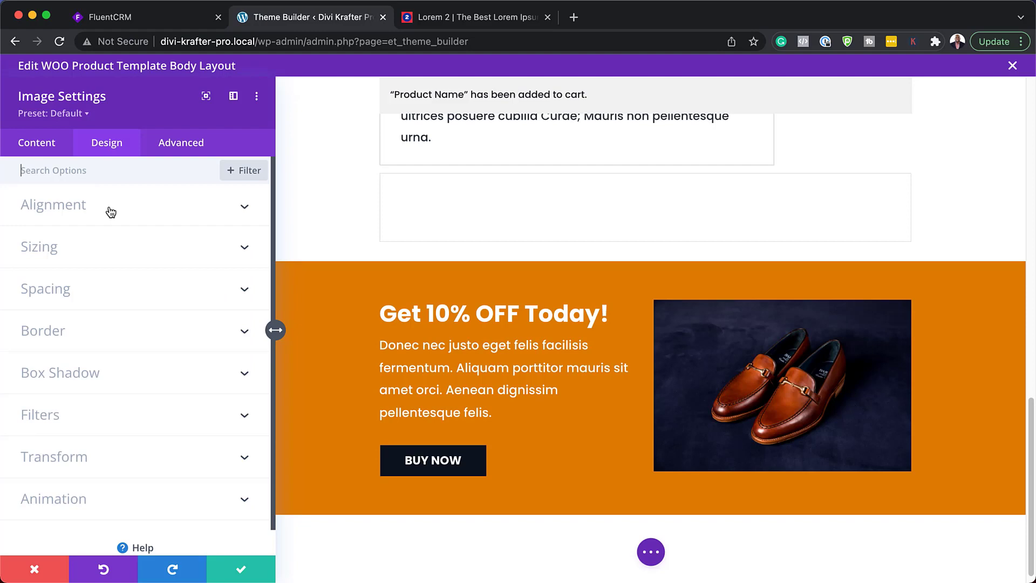
{"action": "left_click", "coordinate": [45, 253]}
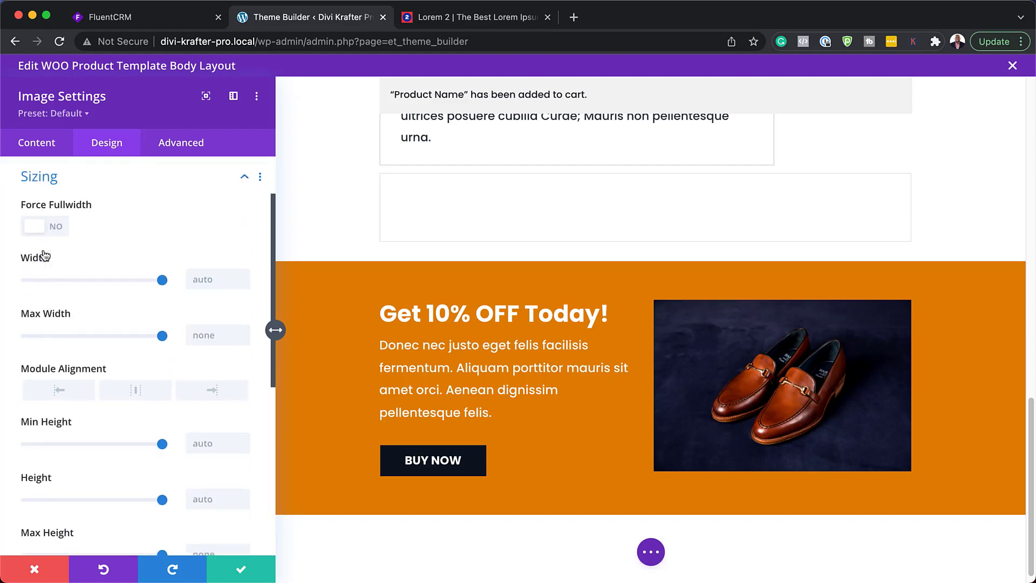
{"action": "left_click_drag", "start_coordinate": [165, 284], "coordinate": [126, 285]}
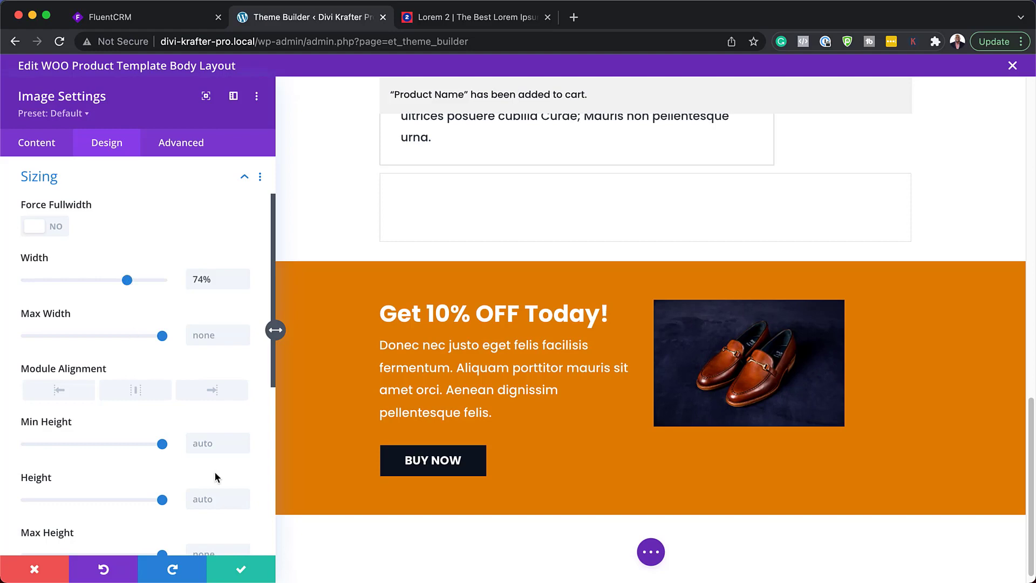
{"action": "left_click", "coordinate": [240, 572]}
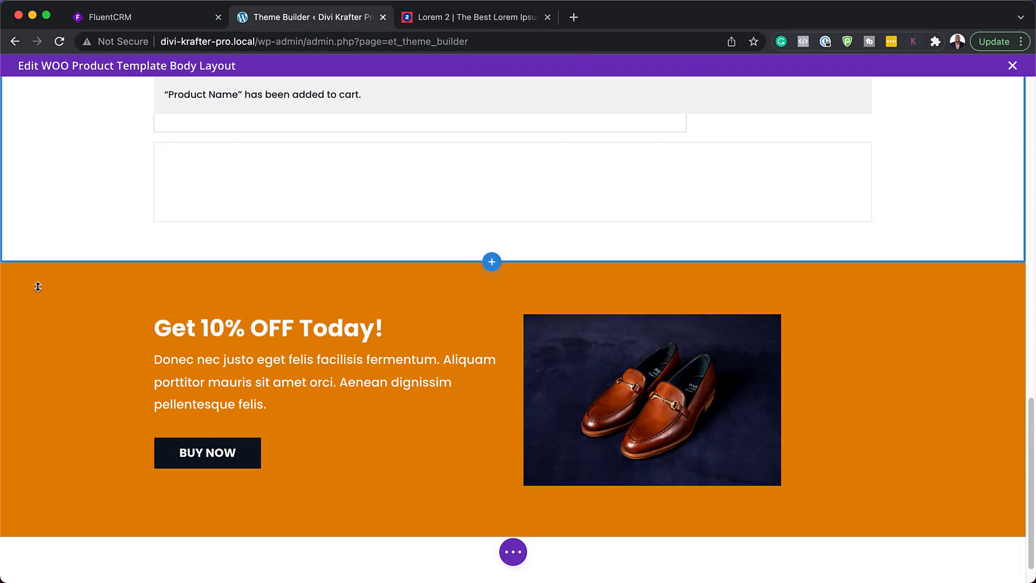
- Add a Product Purchase display condition to the orange section's Advanced settings
{"action": "left_click", "coordinate": [37, 250]}
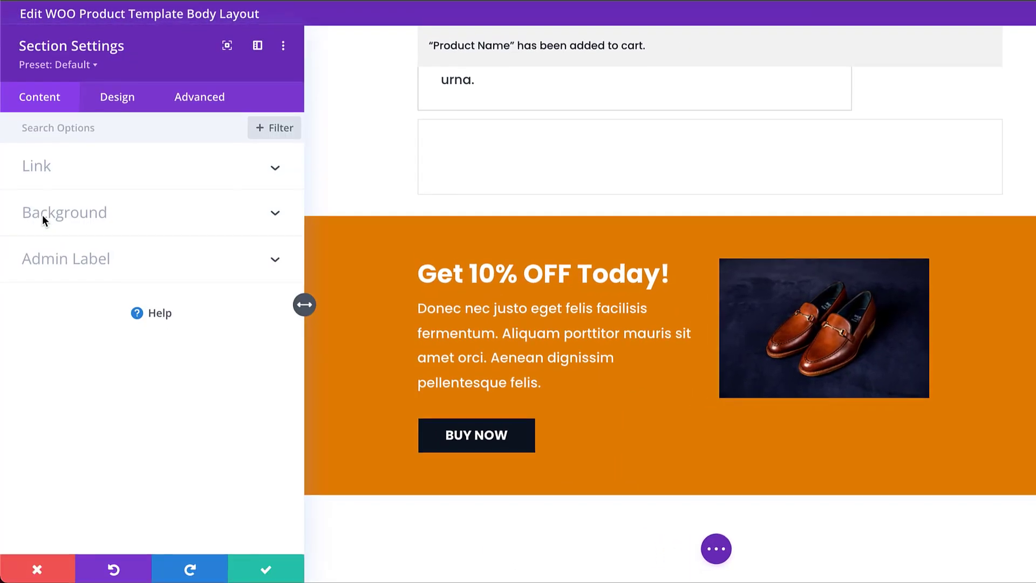
{"action": "left_click", "coordinate": [209, 98]}
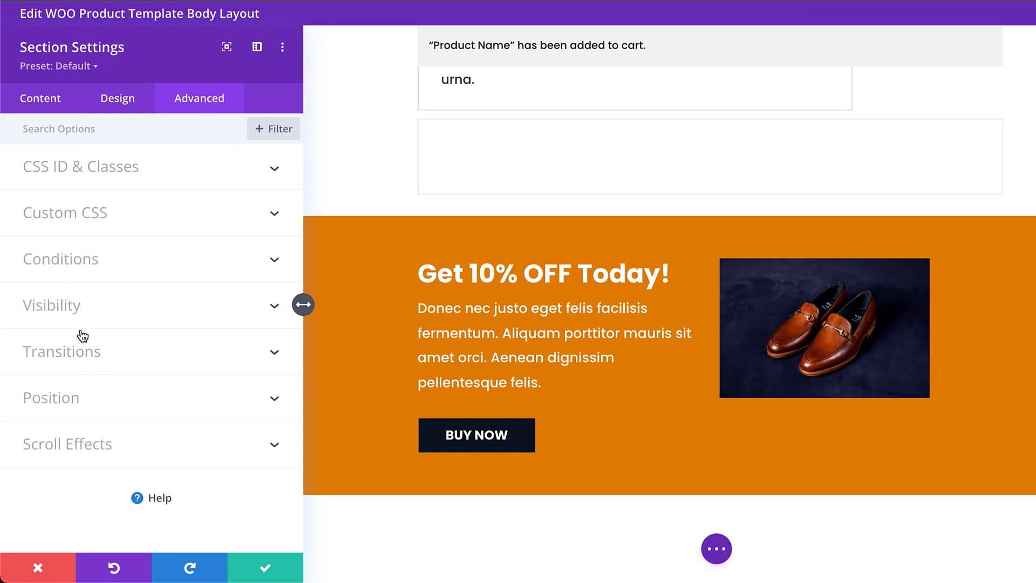
{"action": "left_click", "coordinate": [68, 273]}
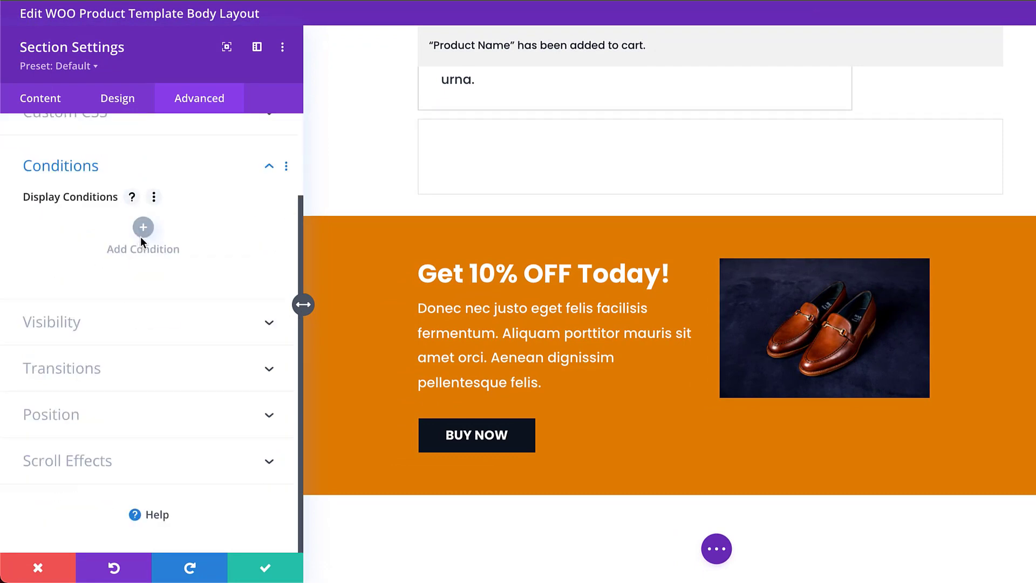
{"action": "left_click", "coordinate": [143, 227]}
{"action": "scroll", "coordinate": [162, 331], "scroll_direction": "down", "scroll_amount": 1}
{"action": "scroll", "coordinate": [163, 332], "scroll_direction": "down", "scroll_amount": 2}
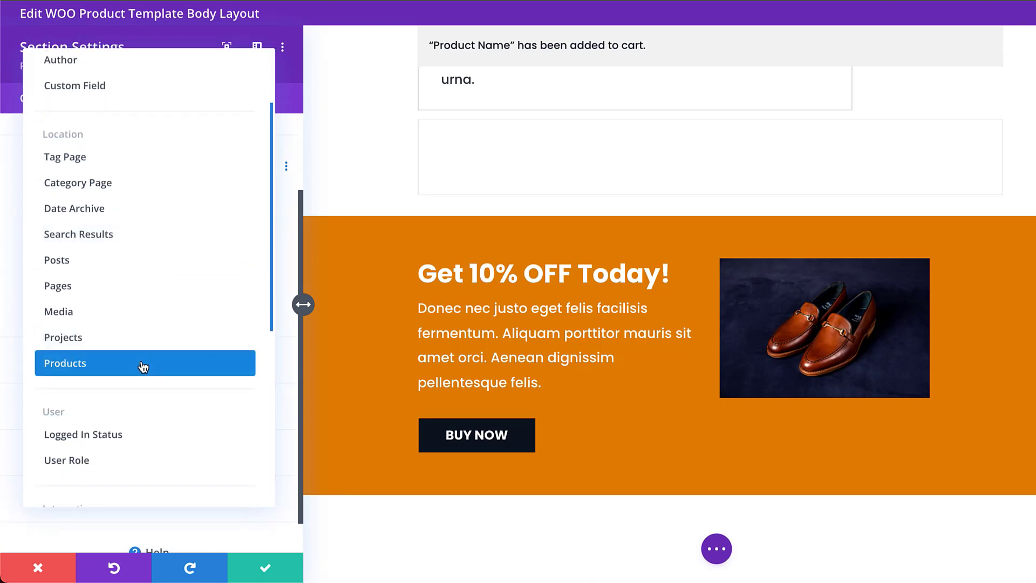
{"action": "scroll", "coordinate": [143, 367], "scroll_direction": "down", "scroll_amount": 1}
{"action": "scroll", "coordinate": [143, 367], "scroll_direction": "down", "scroll_amount": 5}
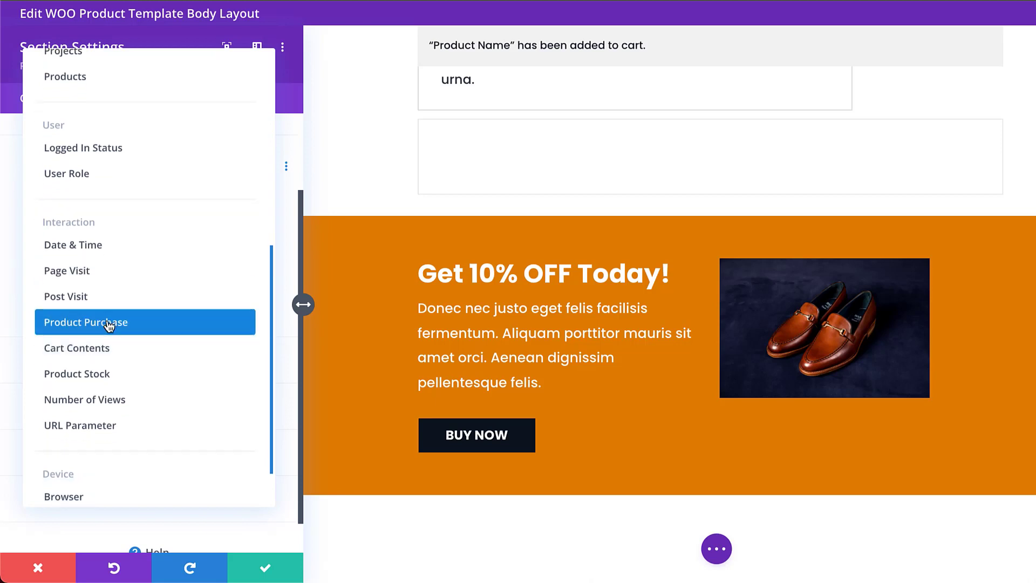
{"action": "left_click", "coordinate": [108, 322]}
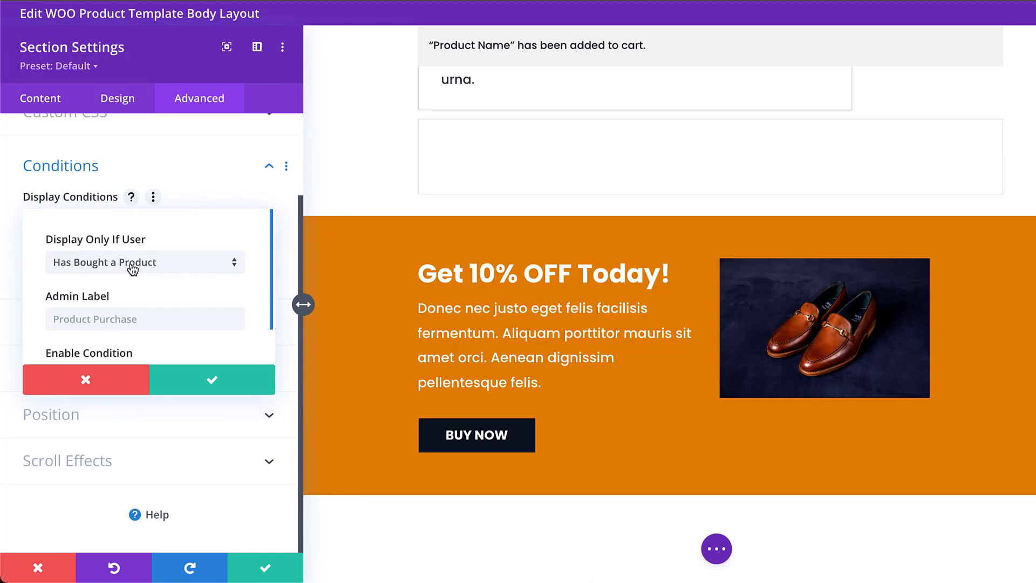
- Set the condition to Has Not Bought a Specific Product, tick Product One and confirm
{"action": "left_click", "coordinate": [132, 269]}
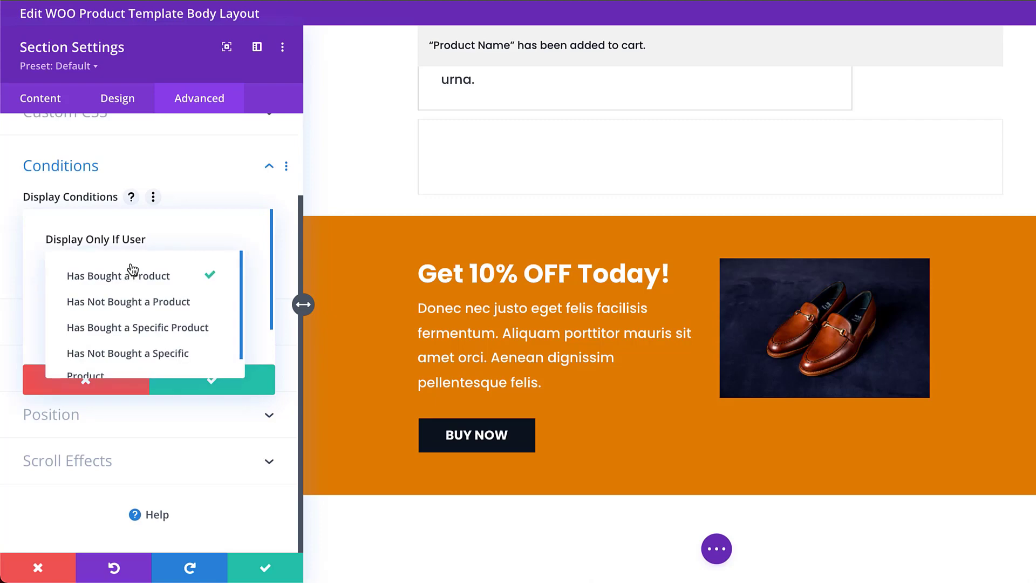
{"action": "scroll", "coordinate": [178, 325], "scroll_direction": "down", "scroll_amount": 1}
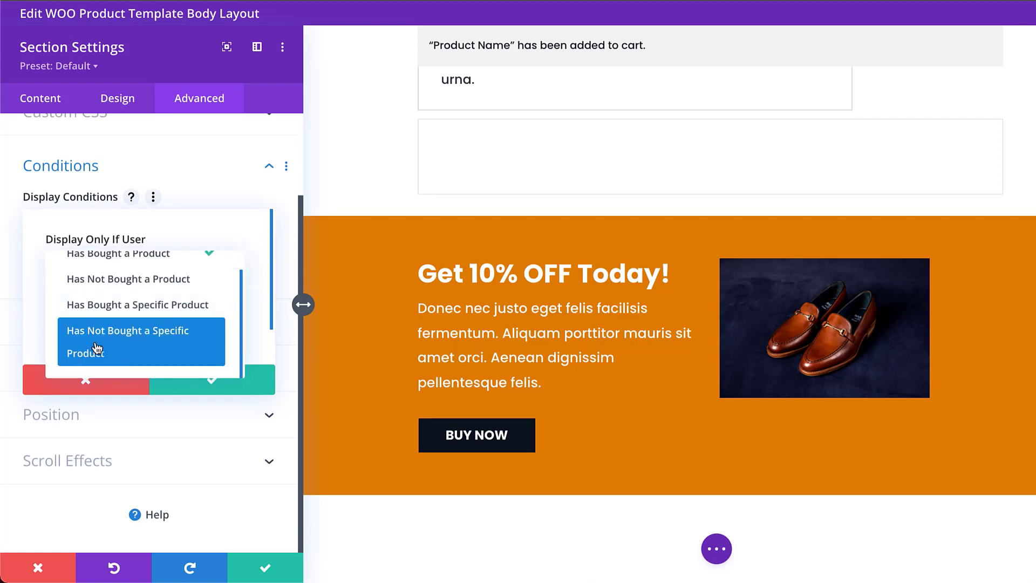
{"action": "left_click", "coordinate": [150, 342]}
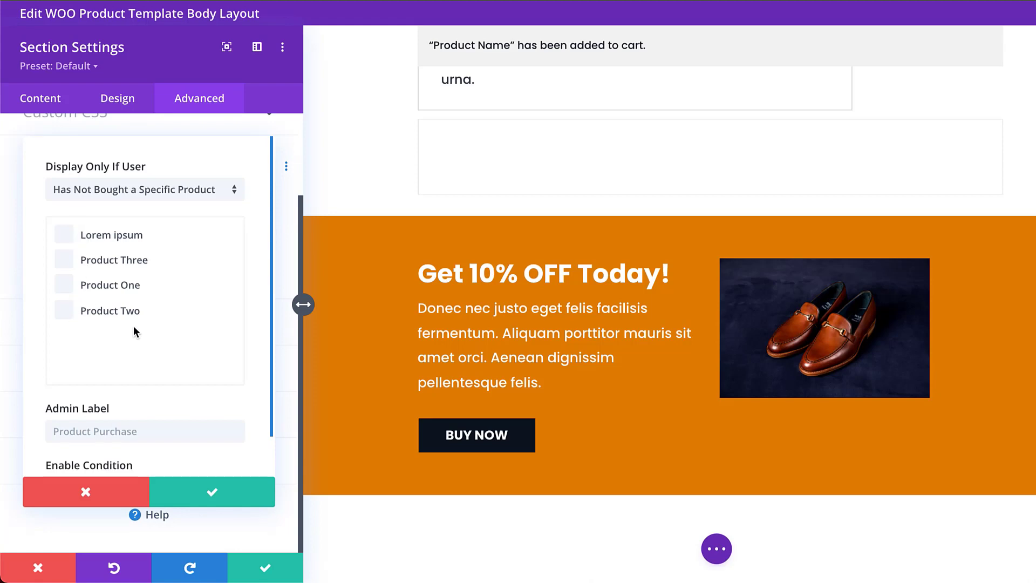
{"action": "left_click", "coordinate": [65, 286]}
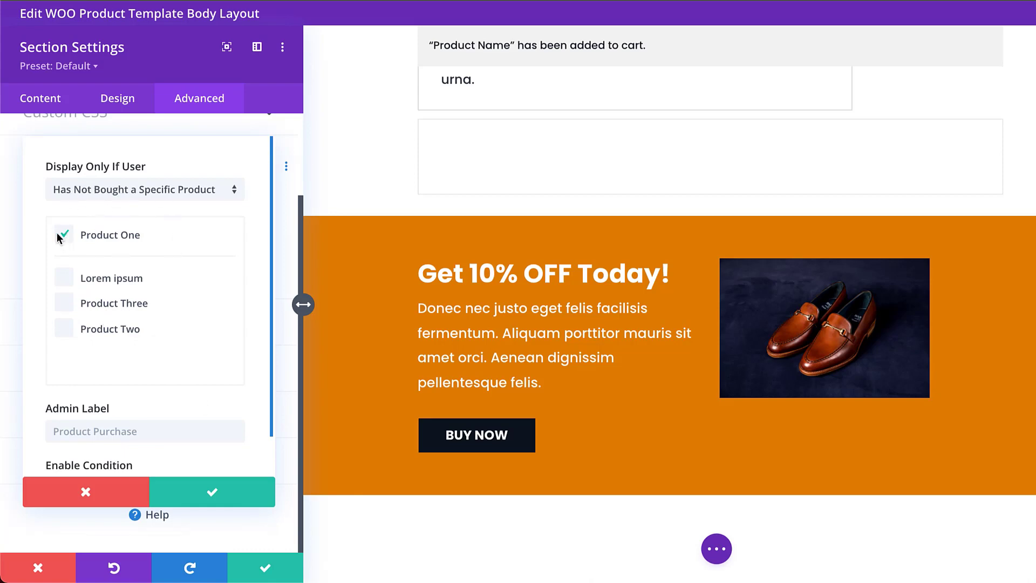
{"action": "left_click", "coordinate": [214, 494]}
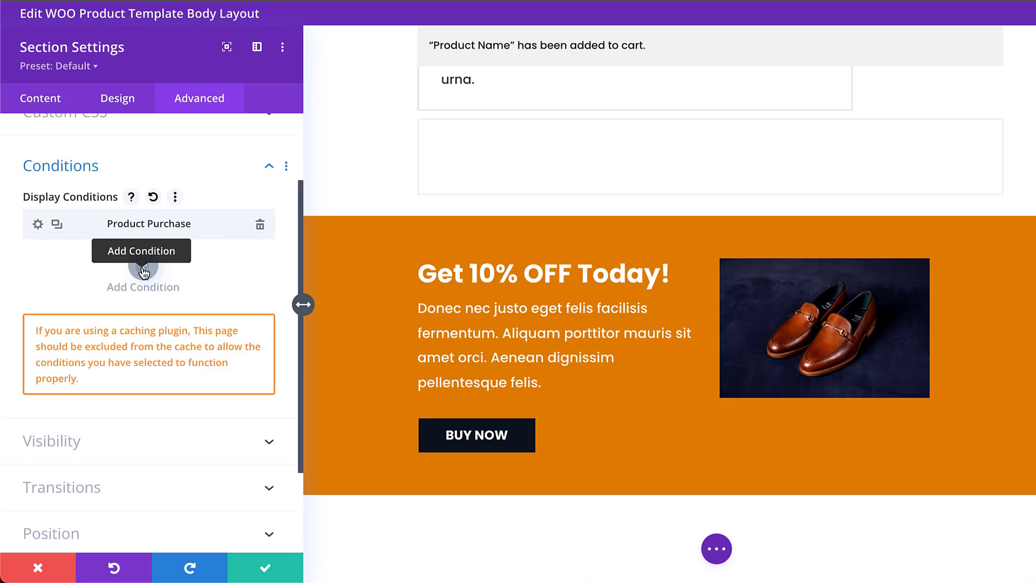
- Add a second Product Purchase condition set to users who haven't bought
{"action": "left_click", "coordinate": [144, 273]}
{"action": "scroll", "coordinate": [145, 398], "scroll_direction": "down", "scroll_amount": 3}
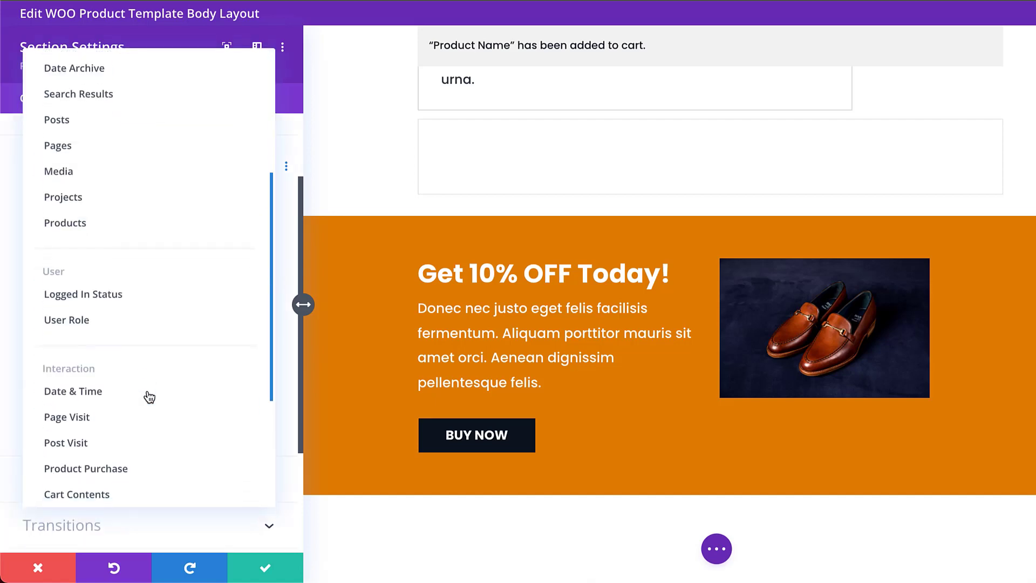
{"action": "scroll", "coordinate": [145, 396], "scroll_direction": "down", "scroll_amount": 3}
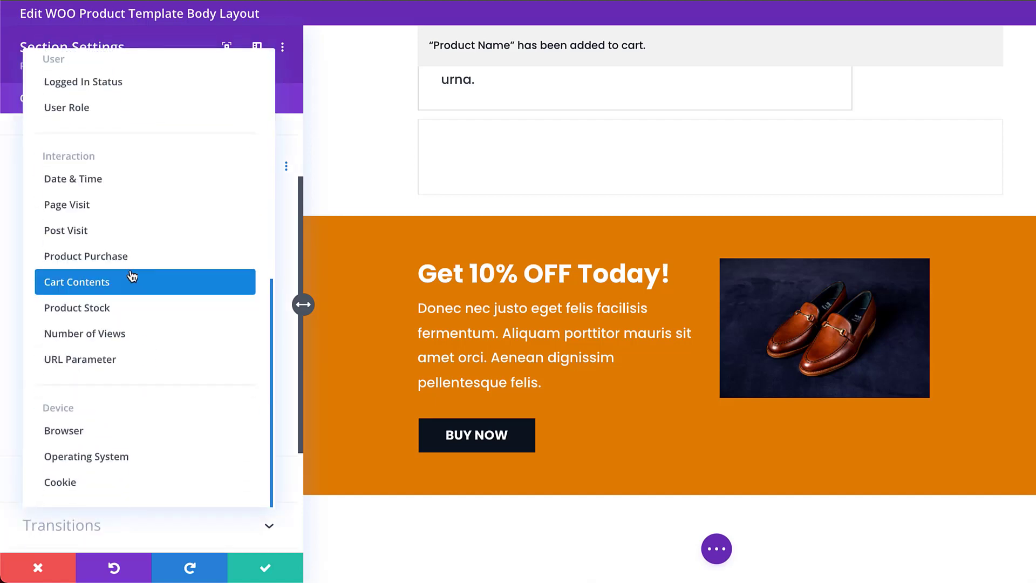
{"action": "left_click", "coordinate": [130, 256]}
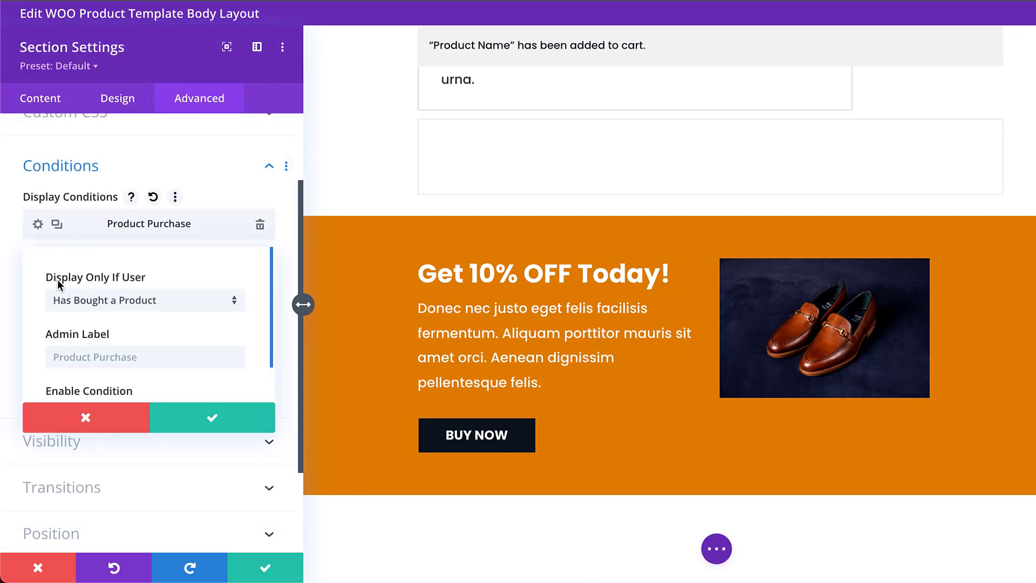
{"action": "left_click", "coordinate": [142, 308]}
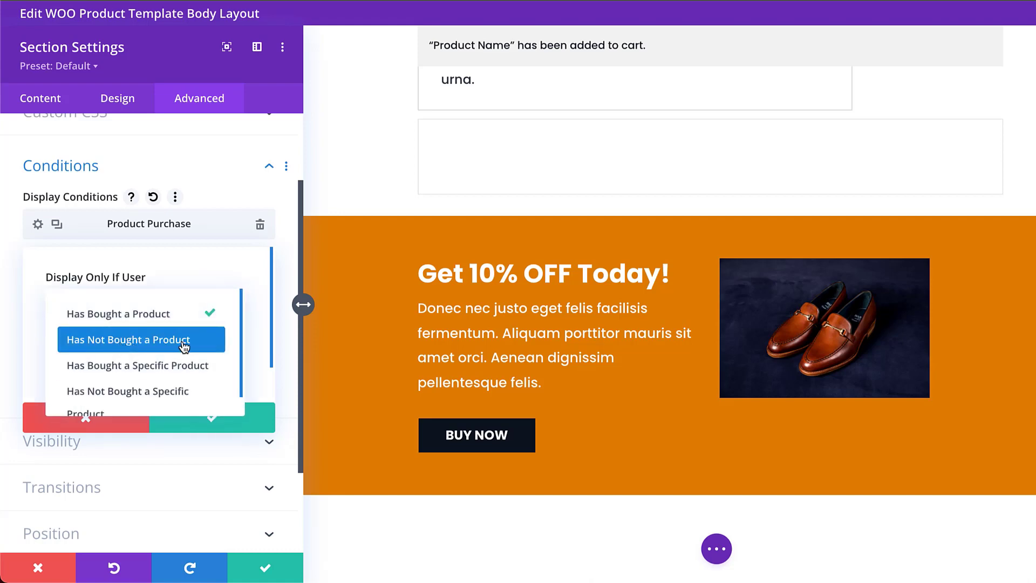
{"action": "left_click", "coordinate": [184, 346]}
{"action": "scroll", "coordinate": [180, 348], "scroll_direction": "down", "scroll_amount": 1}
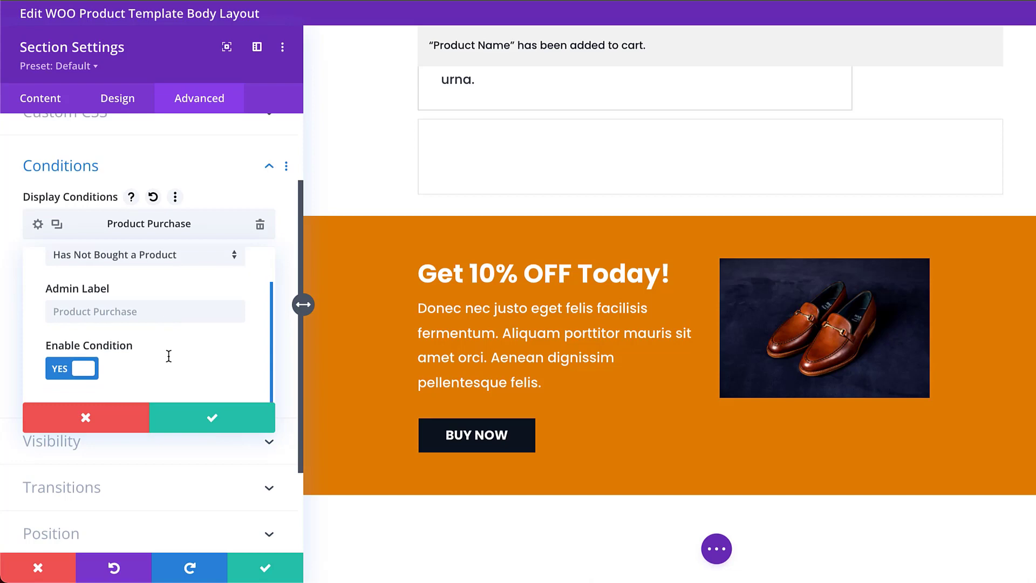
{"action": "scroll", "coordinate": [168, 356], "scroll_direction": "up", "scroll_amount": 1}
- Change it to Has Not Bought a Specific Product, tick Product Two and confirm
{"action": "left_click", "coordinate": [158, 299]}
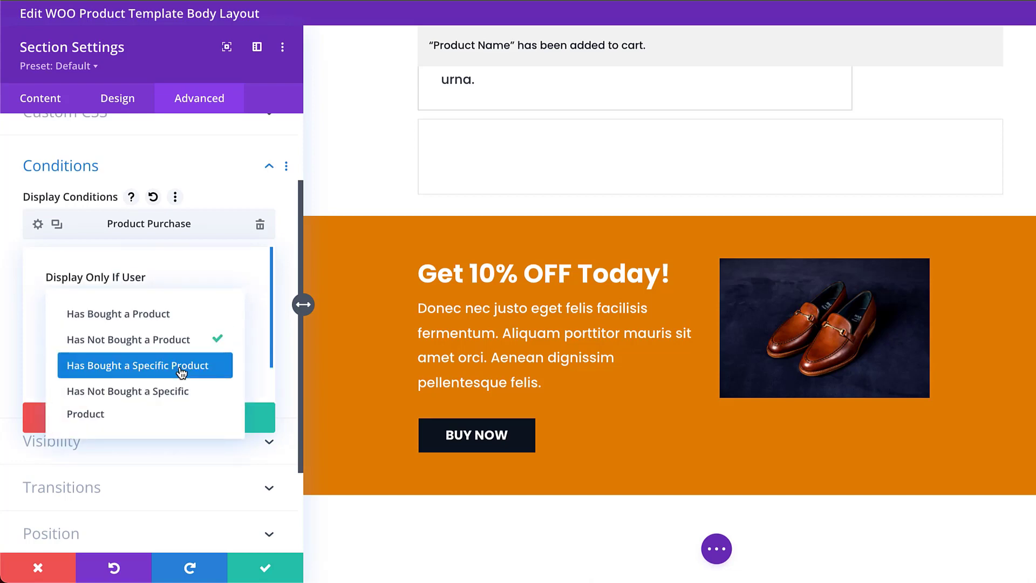
{"action": "left_click", "coordinate": [157, 410]}
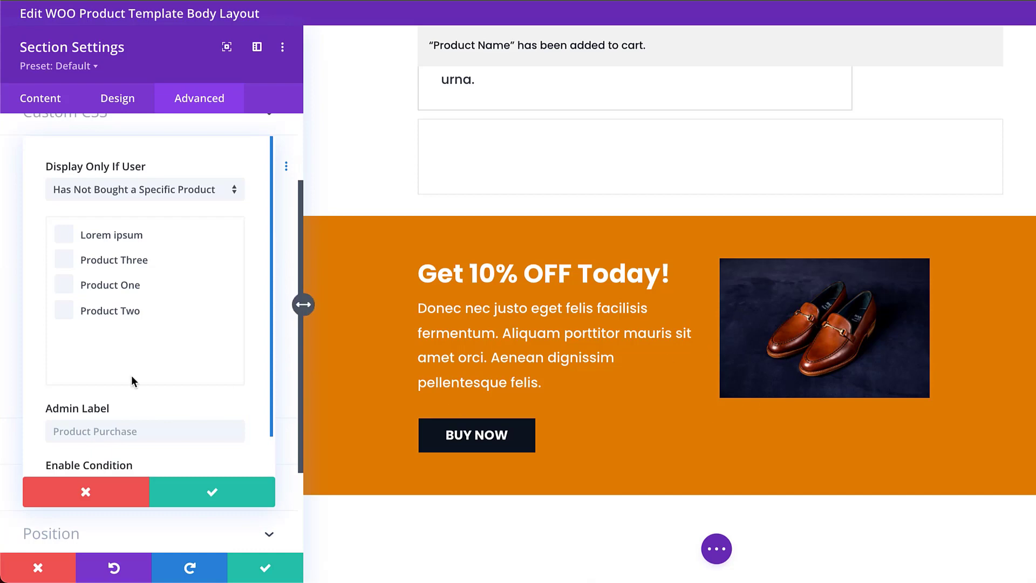
{"action": "left_click", "coordinate": [66, 312]}
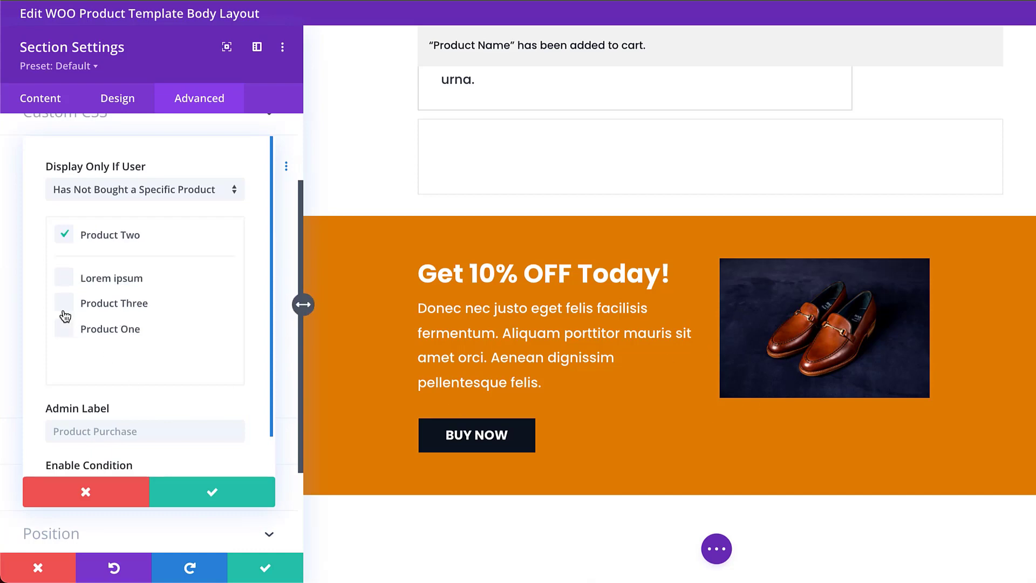
{"action": "left_click", "coordinate": [212, 491]}
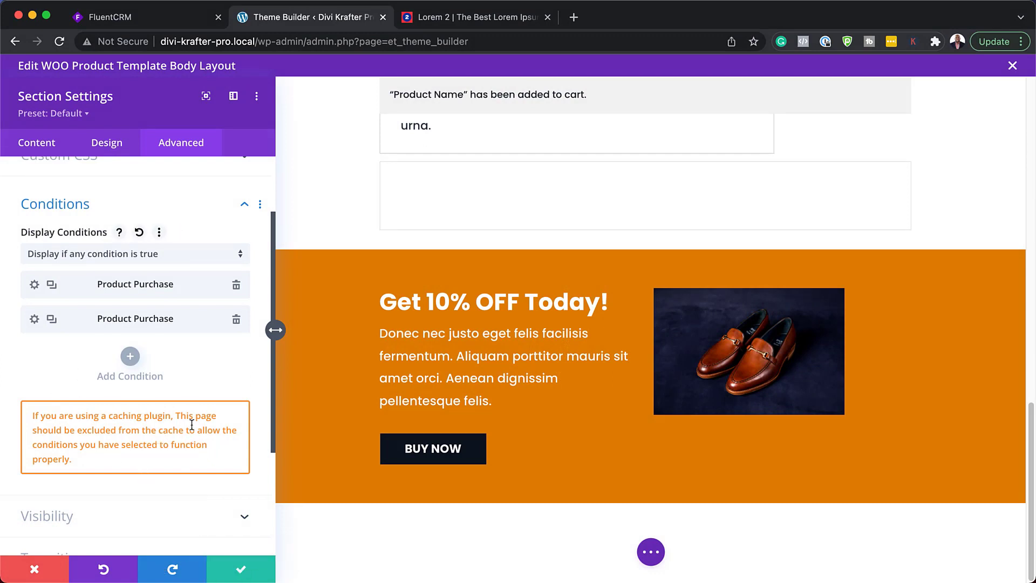
- Save the section settings with both purchase conditions and close the panel
{"action": "left_click", "coordinate": [240, 571]}
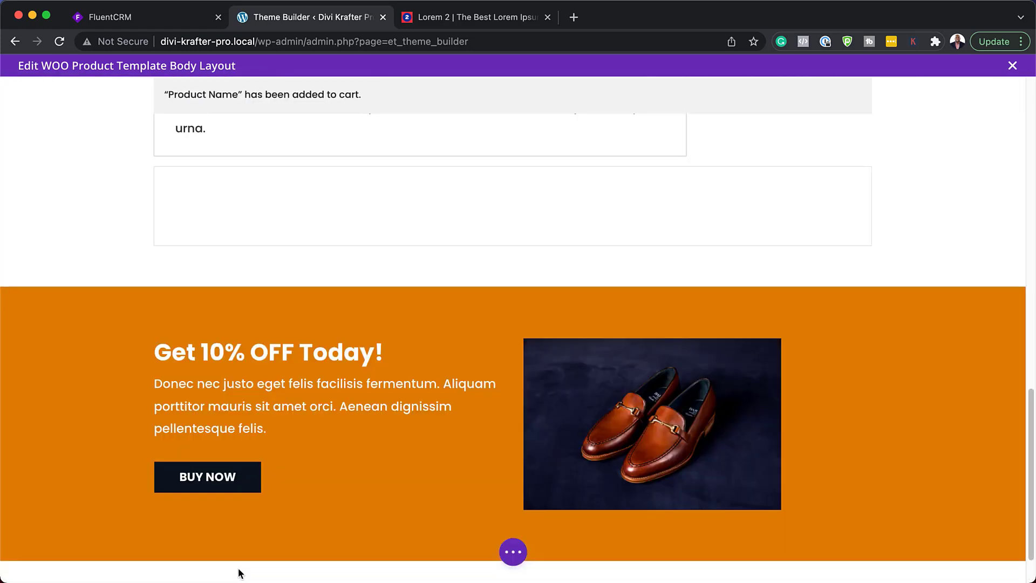